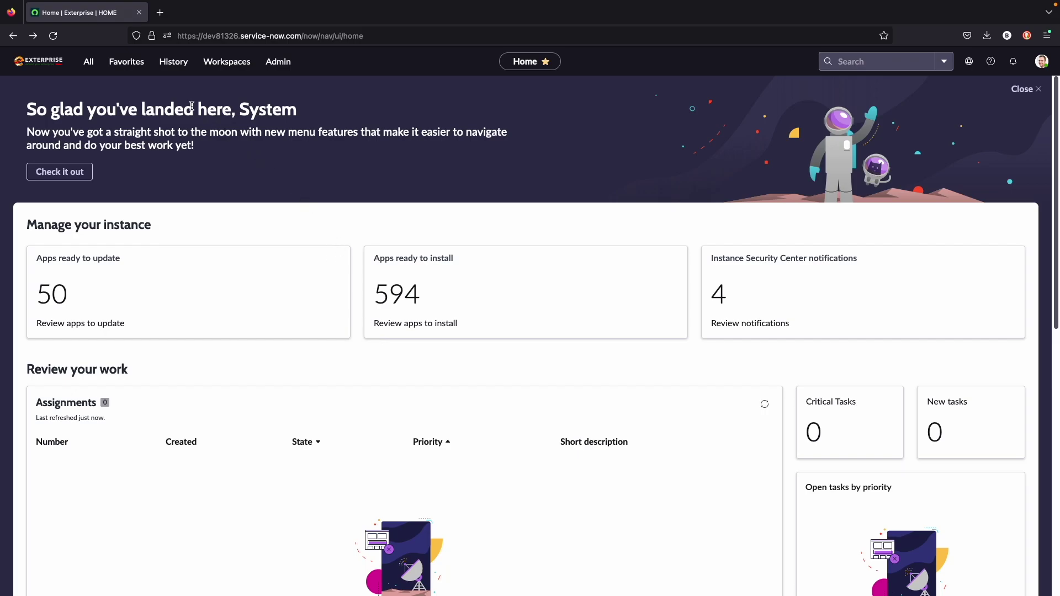
- Filter the navigator for 'service portal', then change the instance URL to end in /sp and load it
{"action": "left_click", "coordinate": [89, 62]}
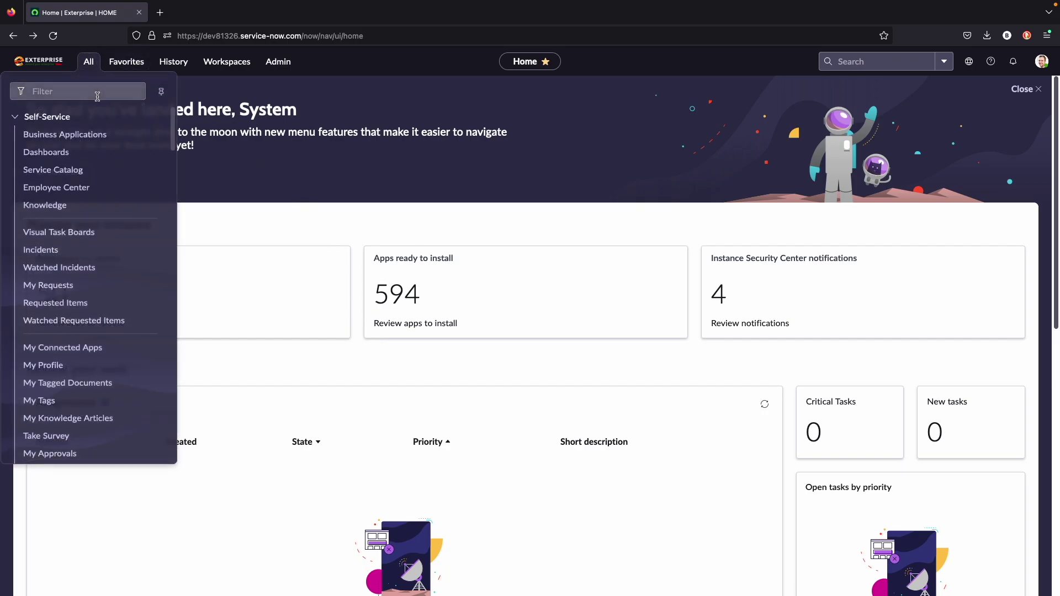
{"action": "type", "text": "servi"}
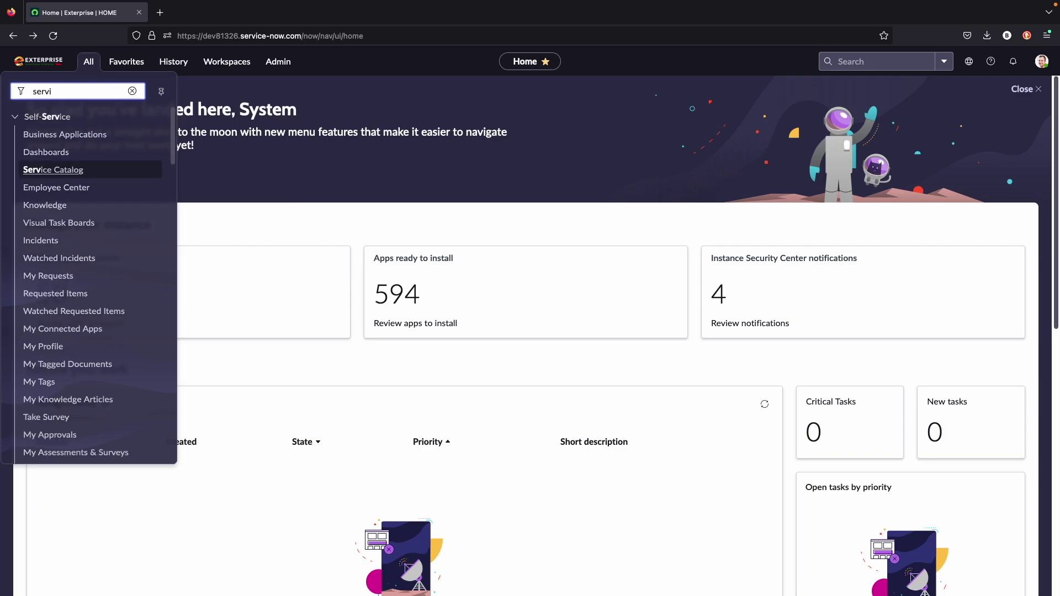
{"action": "type", "text": "ce portal"}
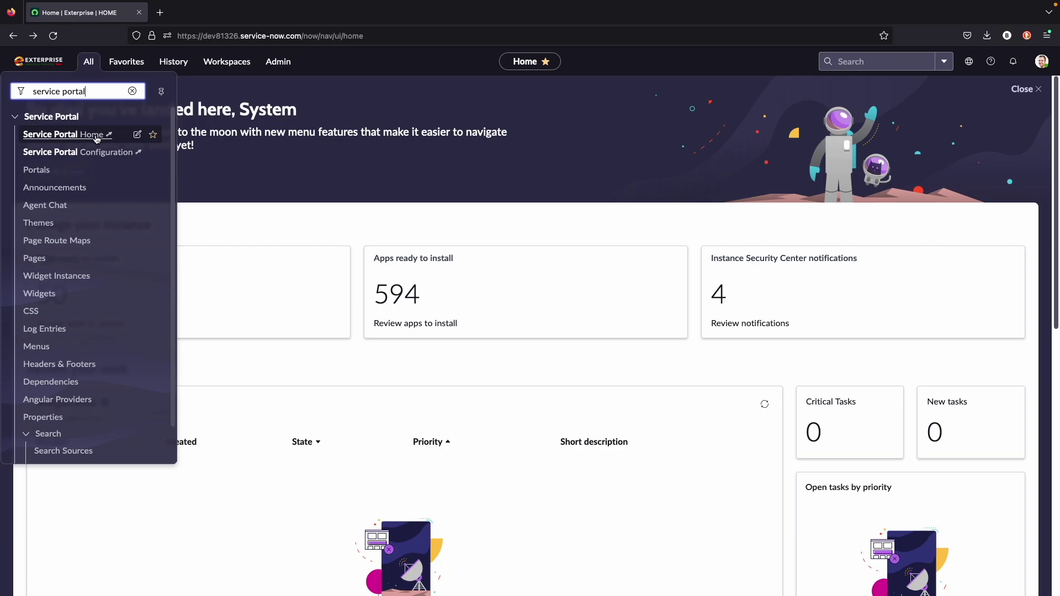
{"action": "left_click", "coordinate": [304, 35]}
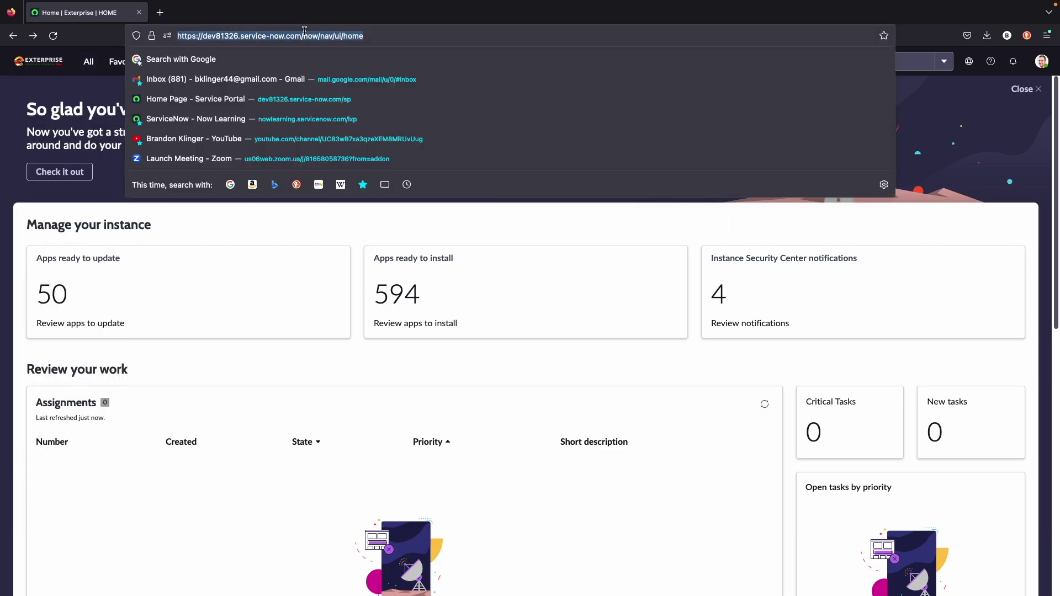
{"action": "mouse_move", "coordinate": [303, 35]}
{"action": "left_mouse_down"}
{"action": "mouse_move", "coordinate": [464, 37]}
{"action": "mouse_move", "coordinate": [291, 52]}
{"action": "left_mouse_up"}
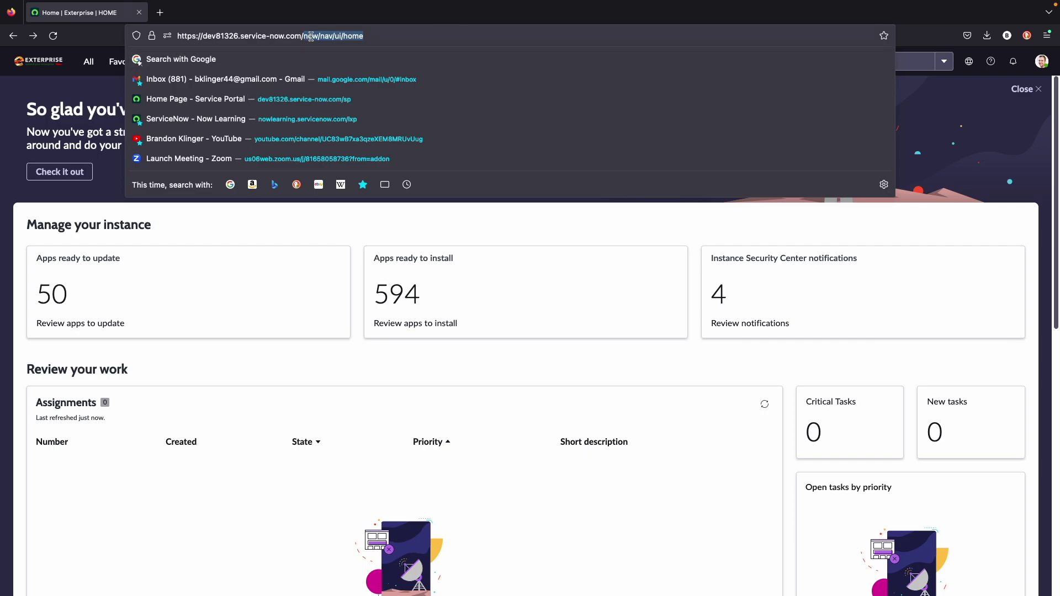
{"action": "type", "text": "sp"}
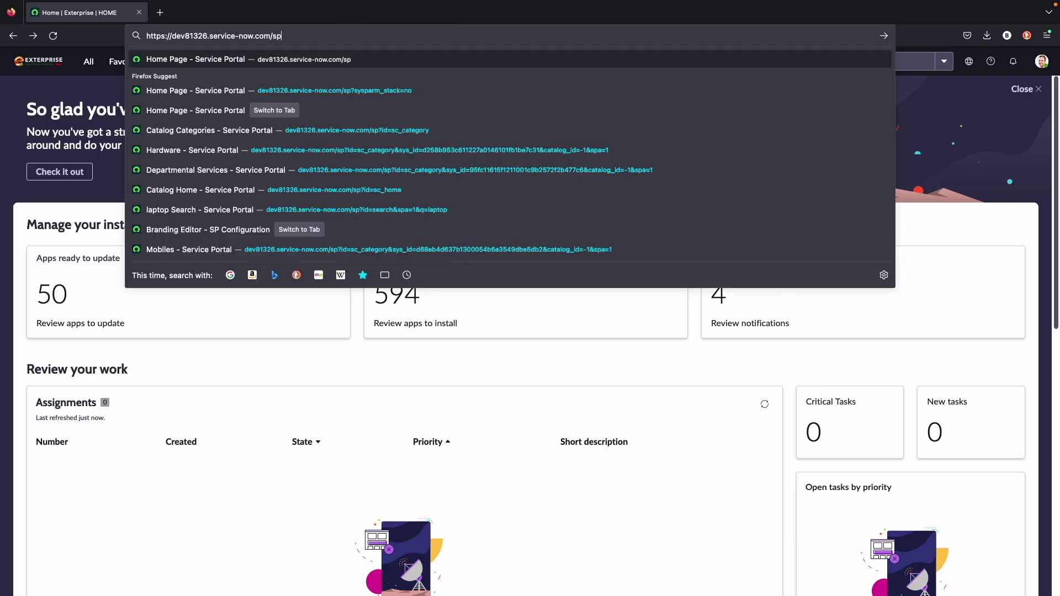
{"action": "key", "text": "Return"}
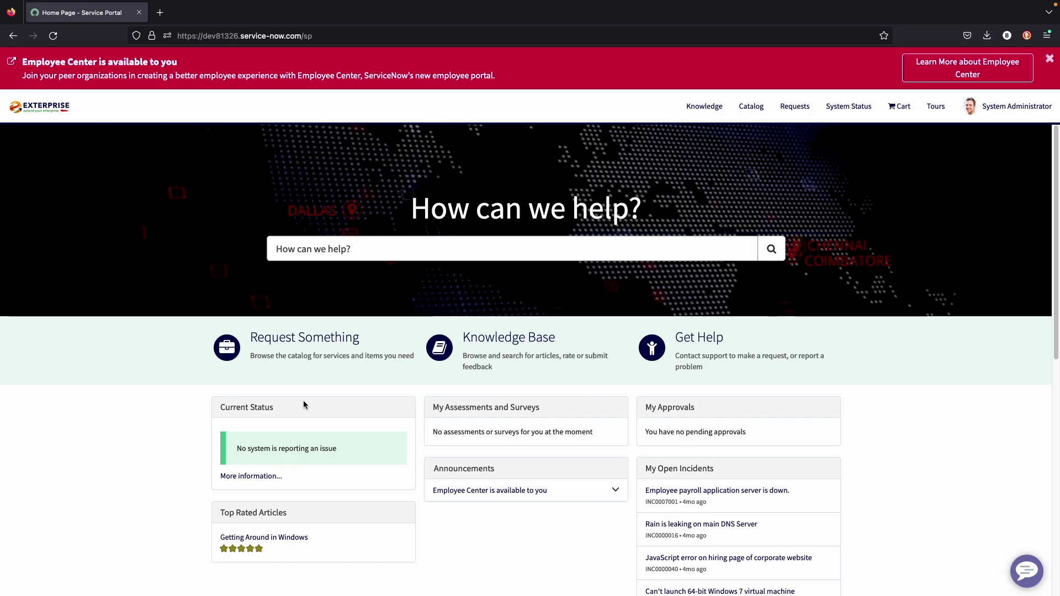
{"action": "left_click", "coordinate": [320, 253]}
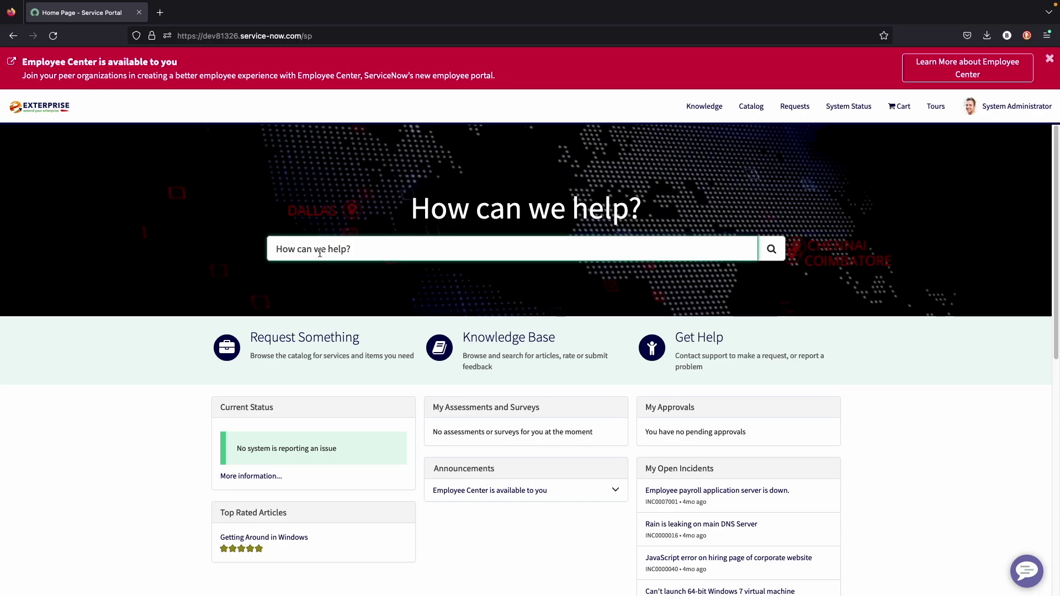
{"action": "type", "text": "laptop"}
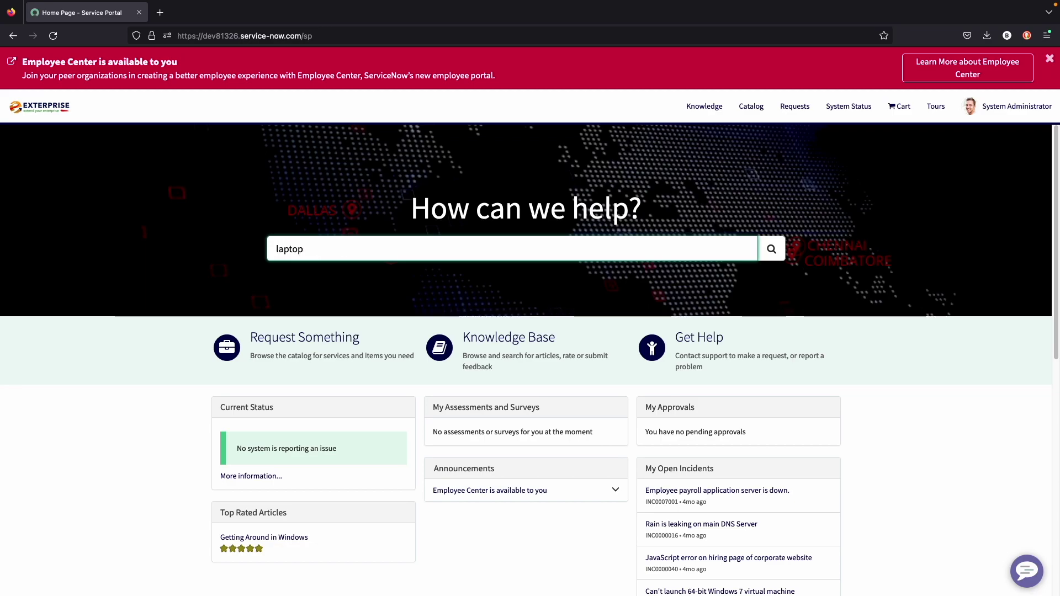
{"action": "key", "text": "Return"}
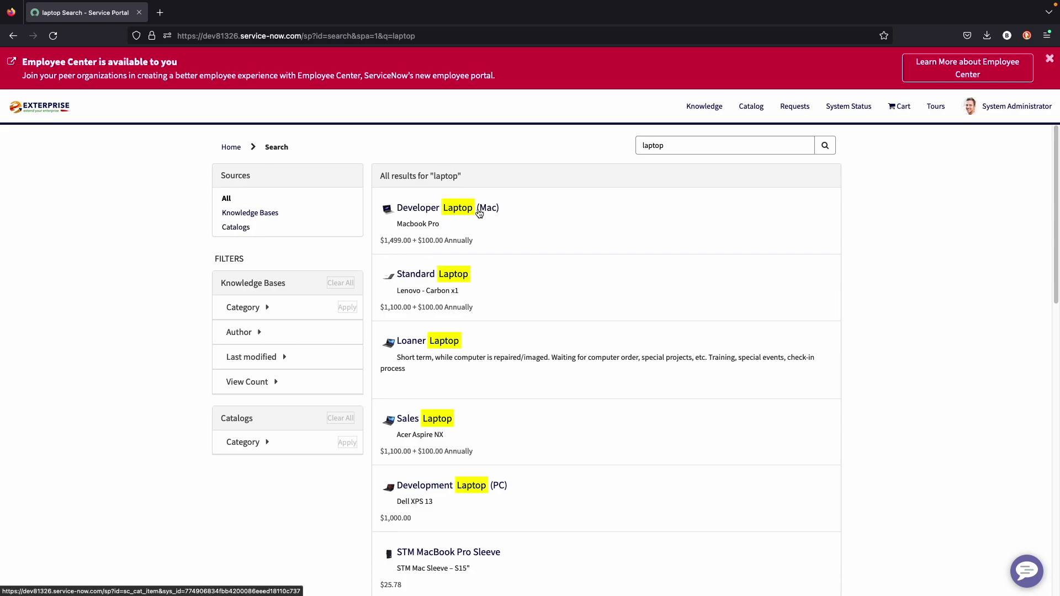
{"action": "scroll", "coordinate": [483, 276], "scroll_direction": "down", "scroll_amount": 2}
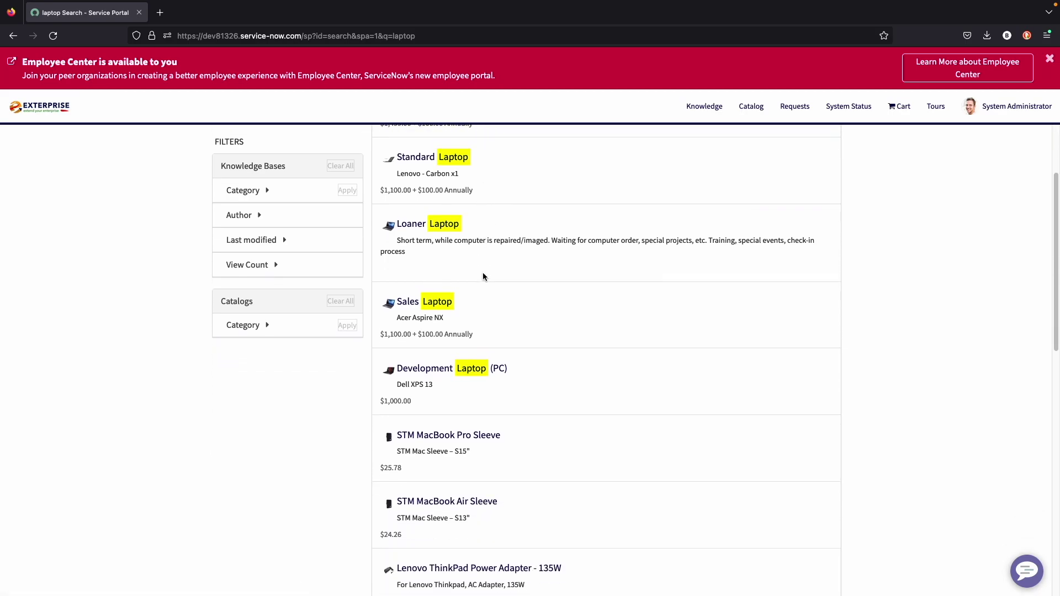
{"action": "scroll", "coordinate": [483, 276], "scroll_direction": "down", "scroll_amount": 5}
{"action": "scroll", "coordinate": [483, 275], "scroll_direction": "up", "scroll_amount": 7}
{"action": "scroll", "coordinate": [483, 276], "scroll_direction": "up", "scroll_amount": 1}
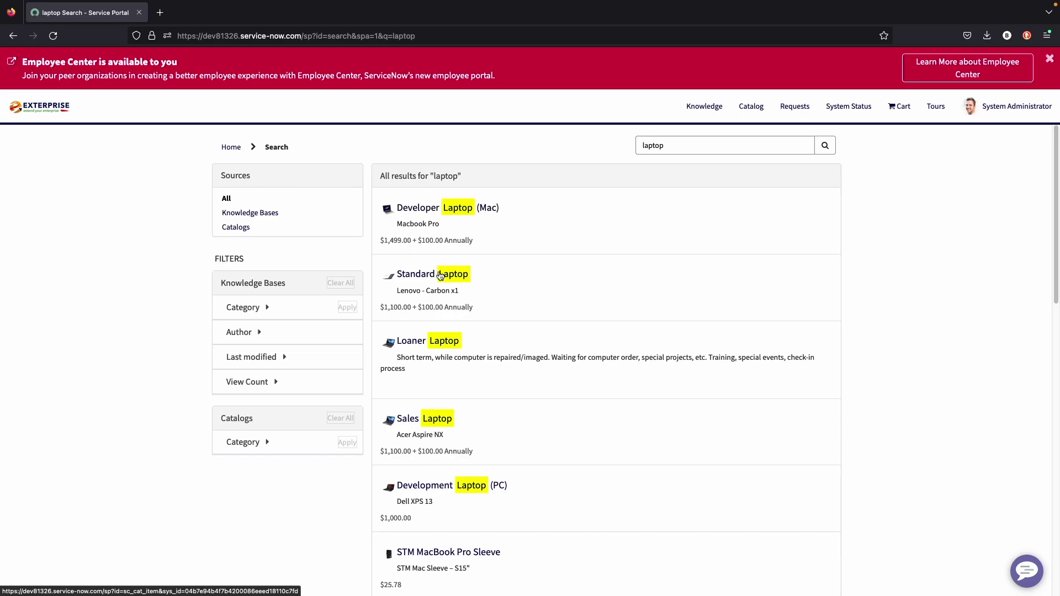
{"action": "scroll", "coordinate": [425, 220], "scroll_direction": "down", "scroll_amount": 1}
{"action": "scroll", "coordinate": [425, 221], "scroll_direction": "down", "scroll_amount": 3}
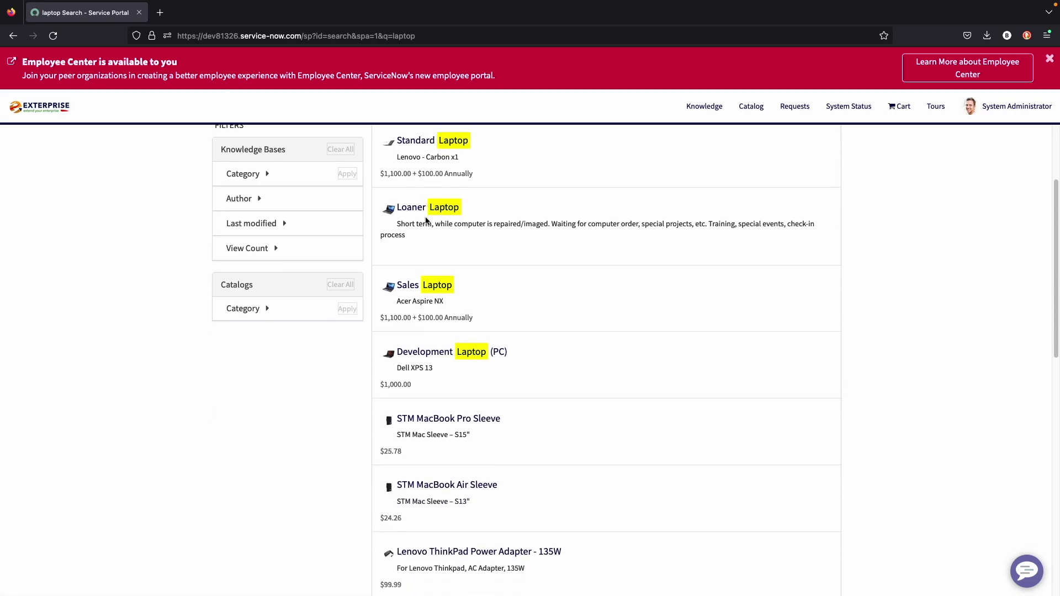
{"action": "scroll", "coordinate": [426, 220], "scroll_direction": "down", "scroll_amount": 7}
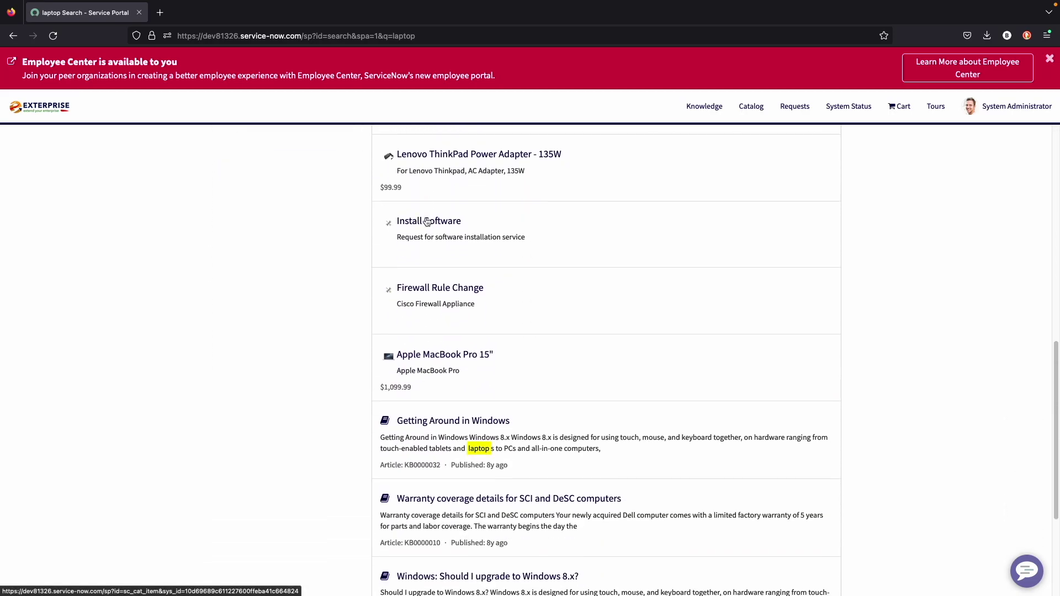
{"action": "scroll", "coordinate": [426, 220], "scroll_direction": "down", "scroll_amount": 3}
{"action": "scroll", "coordinate": [469, 321], "scroll_direction": "down", "scroll_amount": 1}
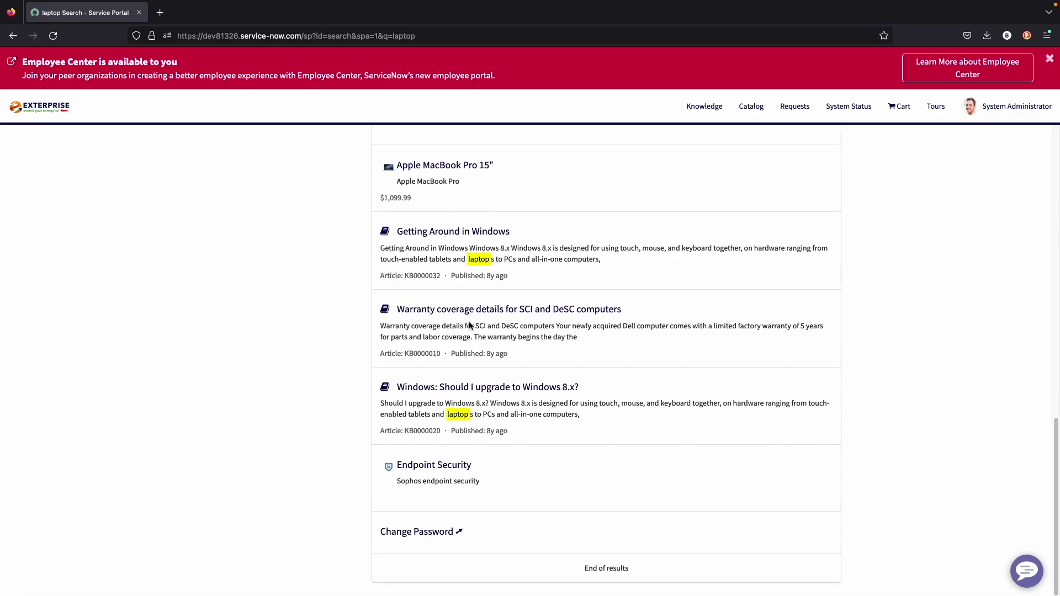
{"action": "scroll", "coordinate": [469, 322], "scroll_direction": "up", "scroll_amount": 2}
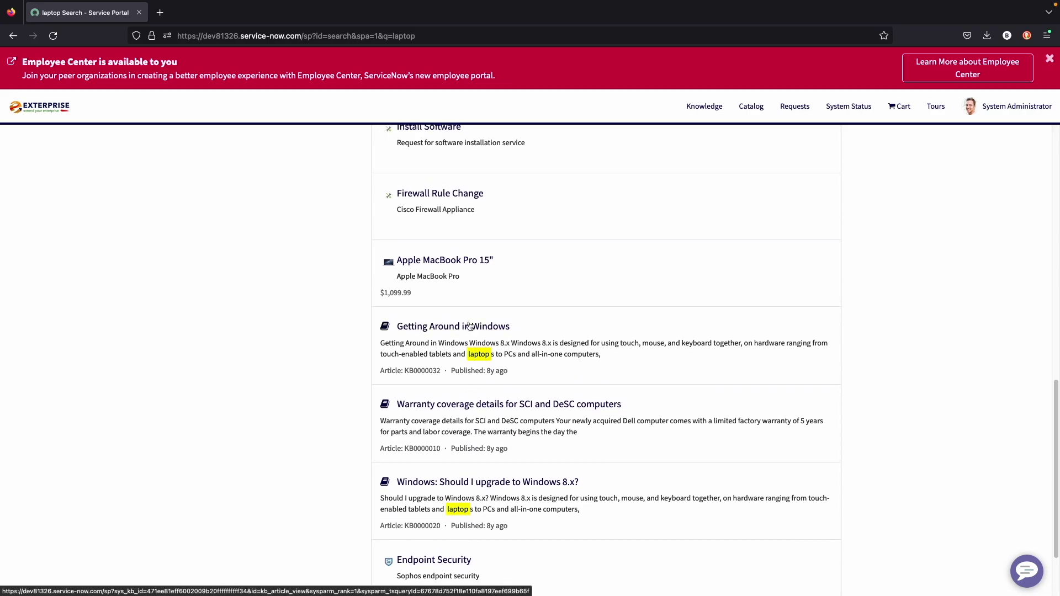
{"action": "scroll", "coordinate": [468, 325], "scroll_direction": "down", "scroll_amount": 2}
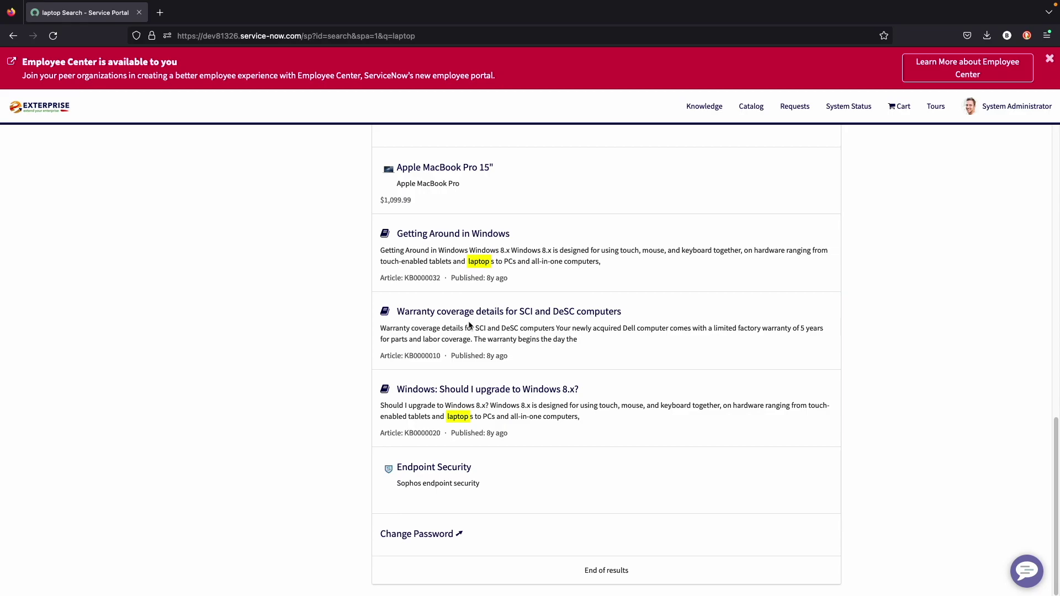
{"action": "scroll", "coordinate": [469, 326], "scroll_direction": "up", "scroll_amount": 1}
{"action": "scroll", "coordinate": [468, 325], "scroll_direction": "down", "scroll_amount": 1}
{"action": "scroll", "coordinate": [469, 326], "scroll_direction": "up", "scroll_amount": 15}
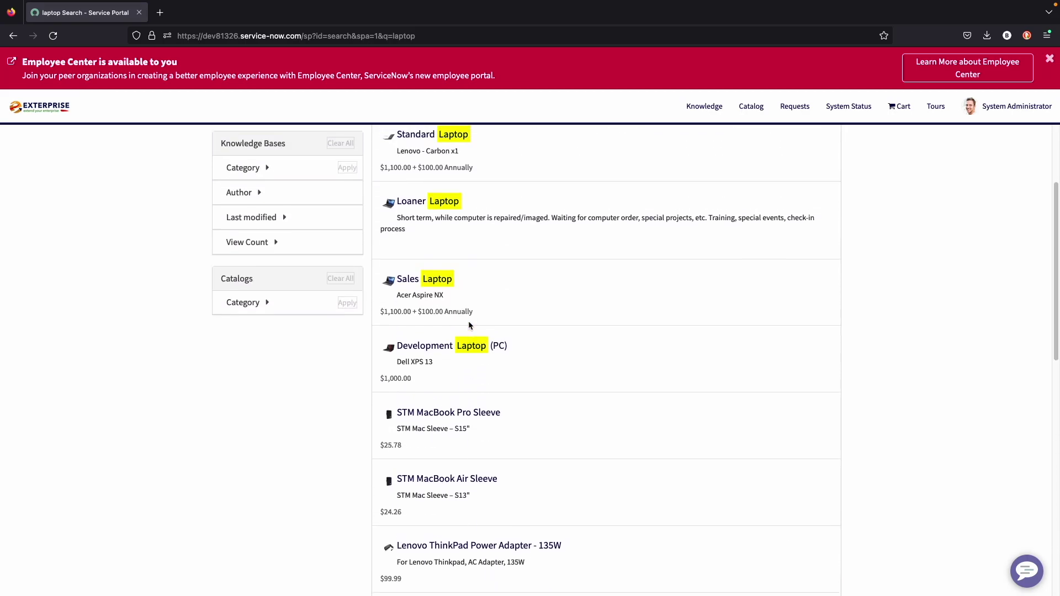
{"action": "scroll", "coordinate": [469, 325], "scroll_direction": "up", "scroll_amount": 3}
- Browse Request Something > Hardware and open the Developer Laptop (Mac) catalog item
{"action": "left_click", "coordinate": [230, 147]}
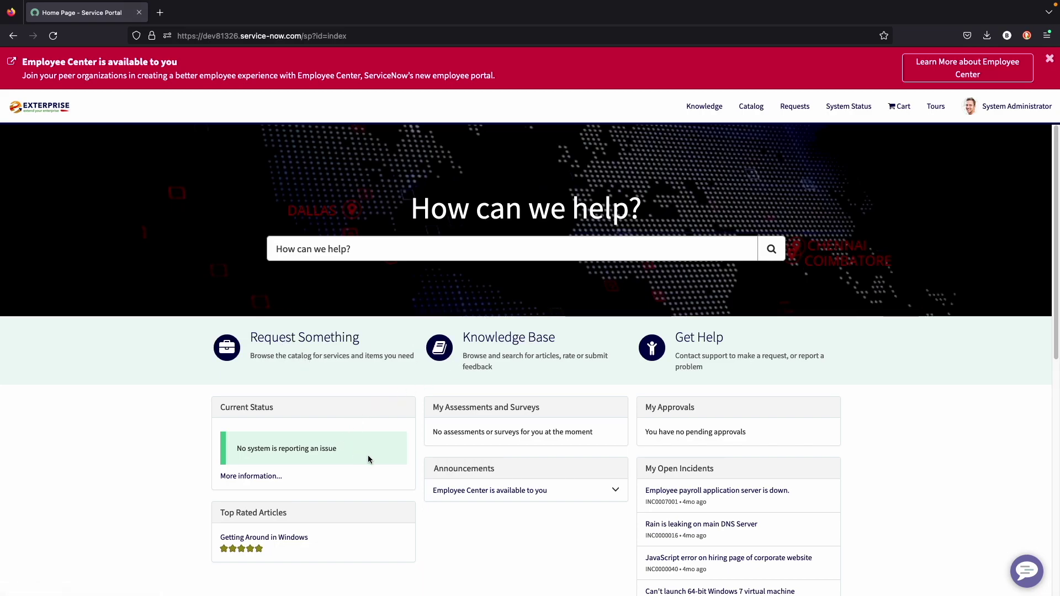
{"action": "left_click", "coordinate": [334, 349]}
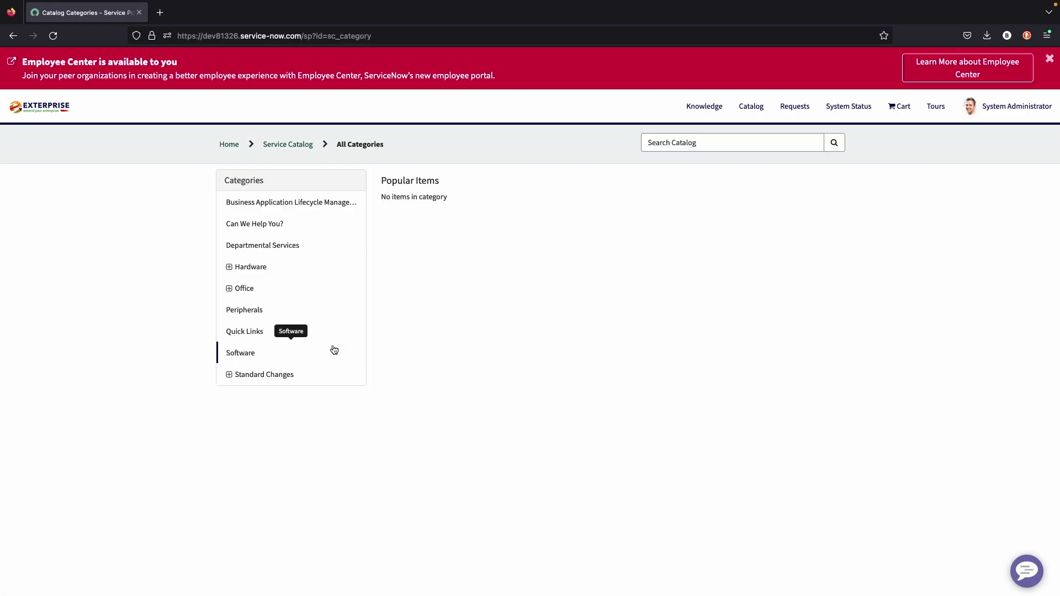
{"action": "left_click", "coordinate": [261, 270]}
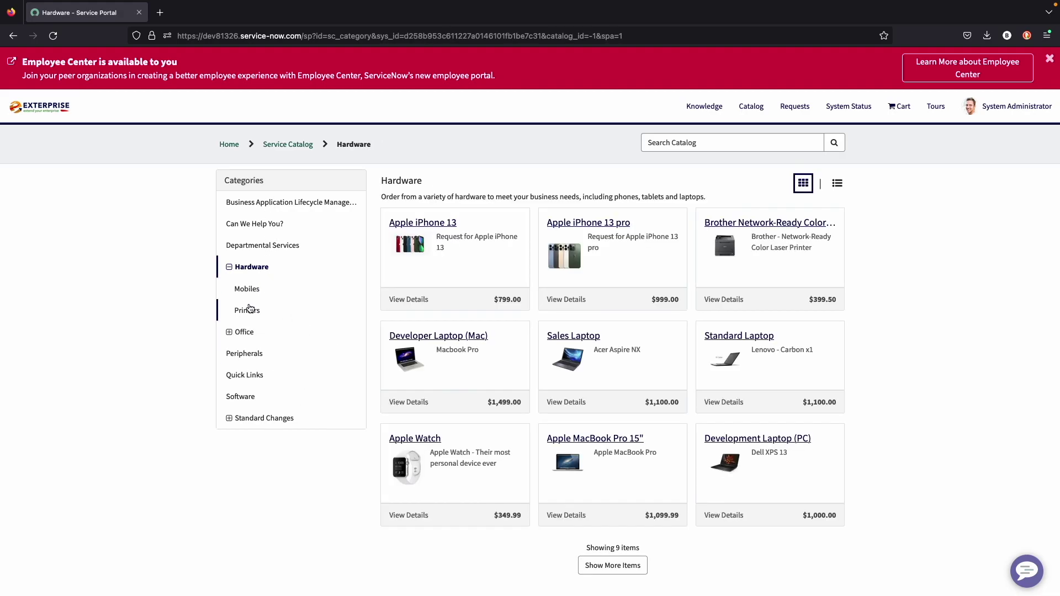
{"action": "left_click", "coordinate": [250, 270]}
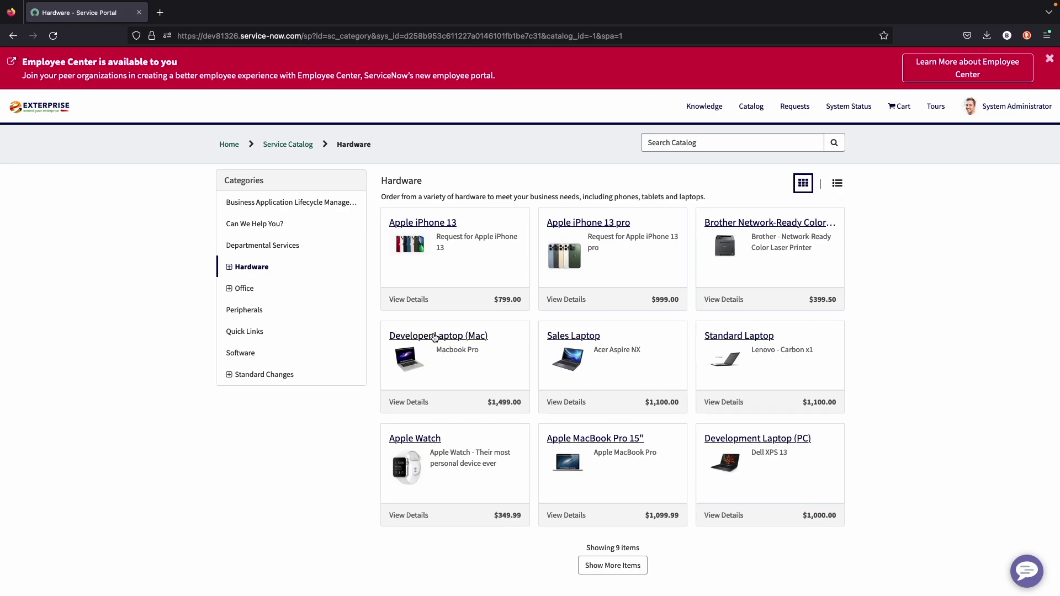
{"action": "left_click", "coordinate": [619, 564]}
- Show the Developer Laptop (Mac) details: $1,499.00, quantity 1, 5-day delivery, Eclipse IDE selected
{"action": "left_click", "coordinate": [427, 337]}
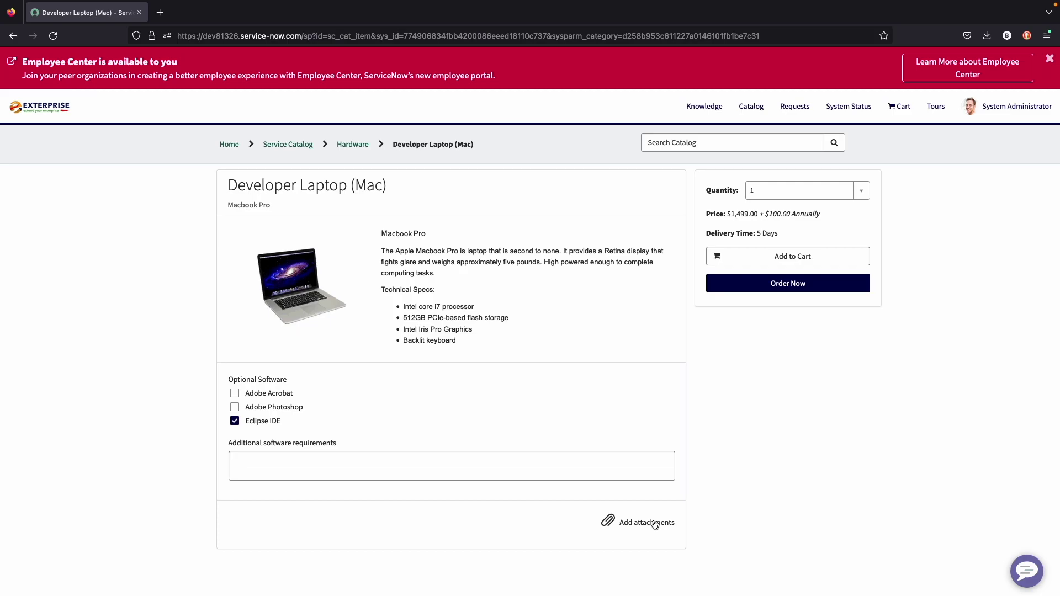
- Order the Developer Laptop (Mac) now for the current requester and check out
{"action": "left_click", "coordinate": [754, 285]}
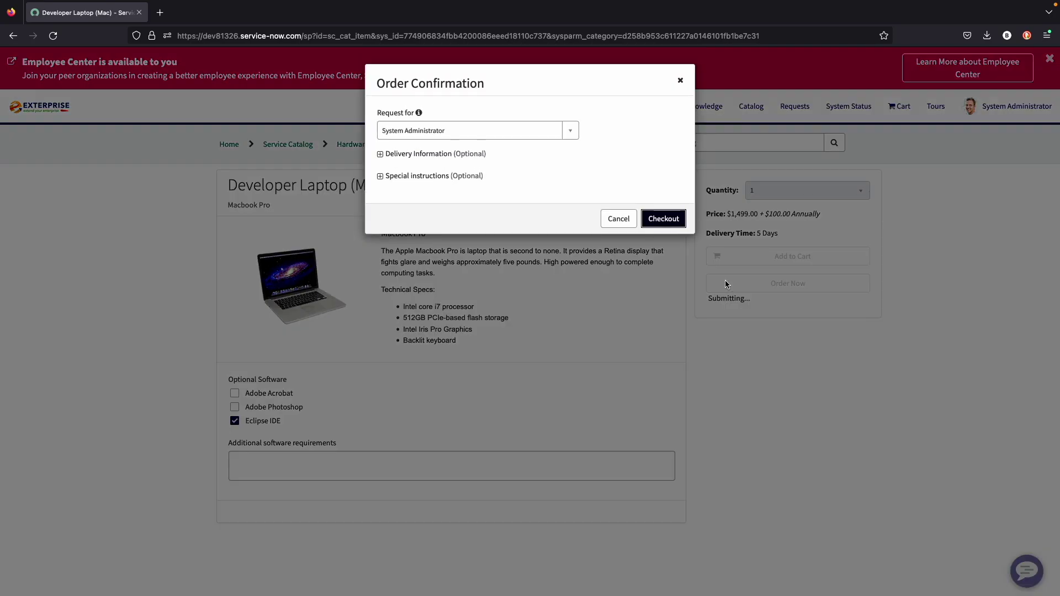
{"action": "left_click", "coordinate": [557, 133]}
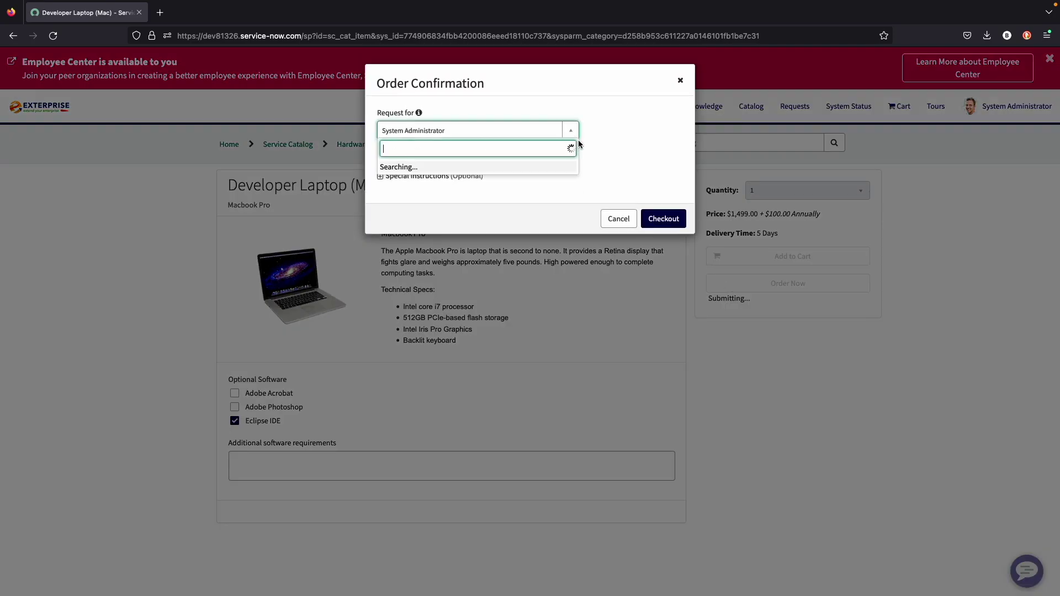
{"action": "left_click", "coordinate": [588, 143]}
{"action": "left_click", "coordinate": [571, 131]}
{"action": "scroll", "coordinate": [513, 248], "scroll_direction": "down", "scroll_amount": 10}
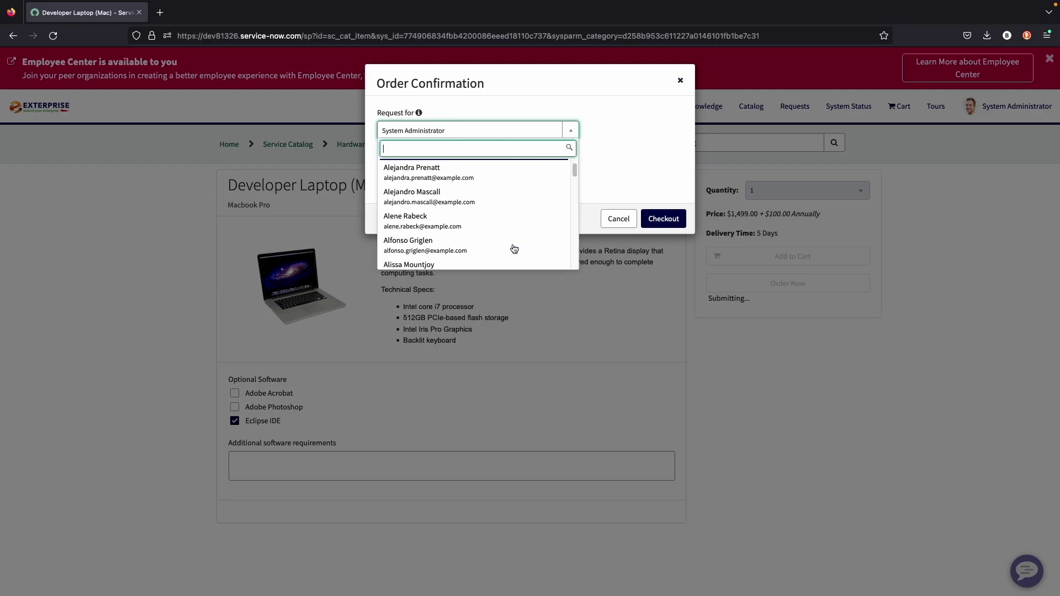
{"action": "scroll", "coordinate": [511, 246], "scroll_direction": "down", "scroll_amount": 4}
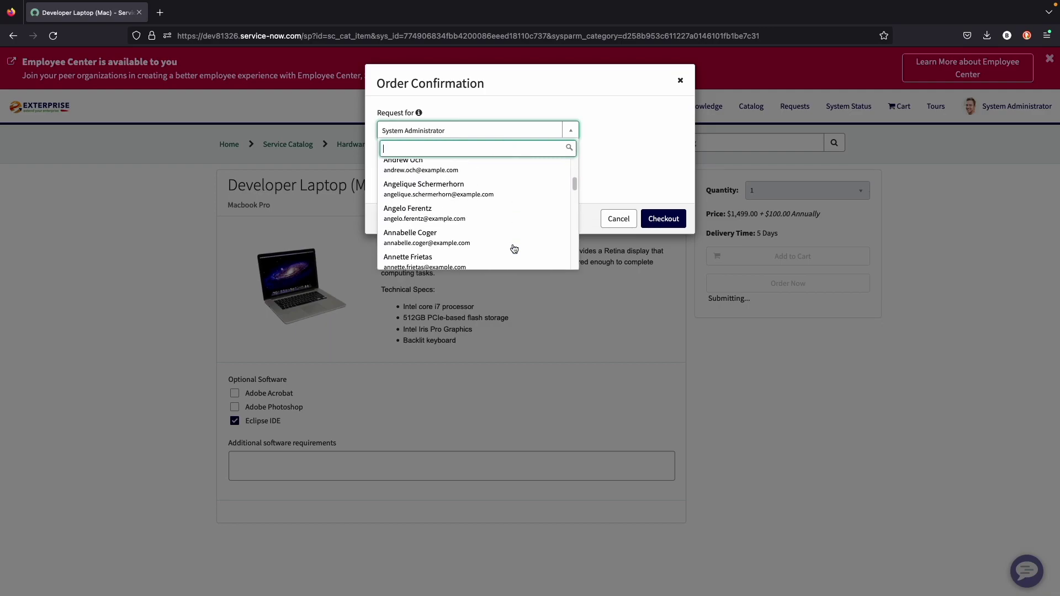
{"action": "scroll", "coordinate": [512, 246], "scroll_direction": "up", "scroll_amount": 4}
{"action": "left_click", "coordinate": [665, 137]}
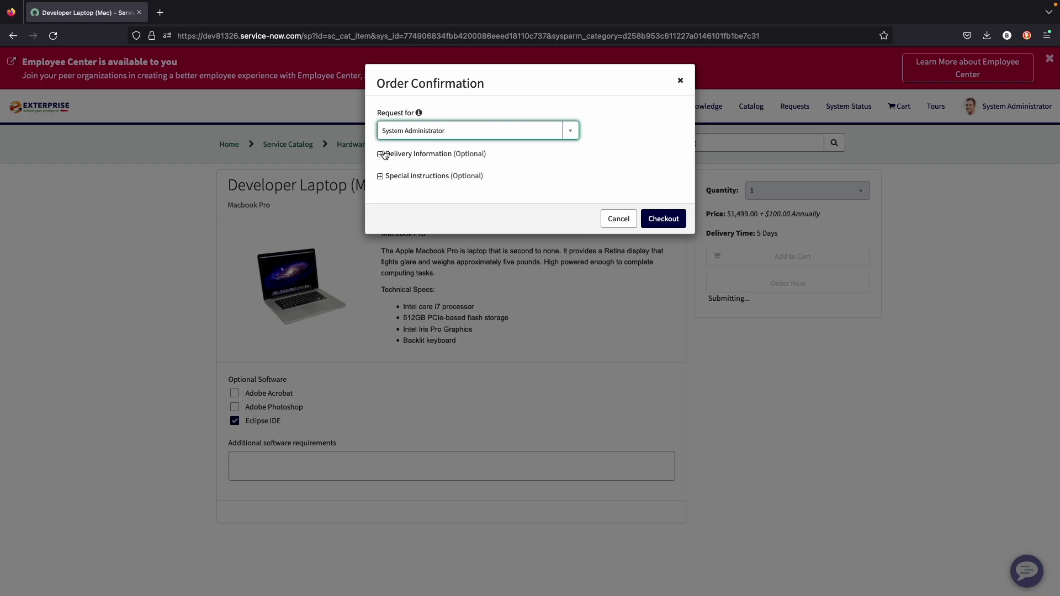
{"action": "left_click", "coordinate": [670, 214]}
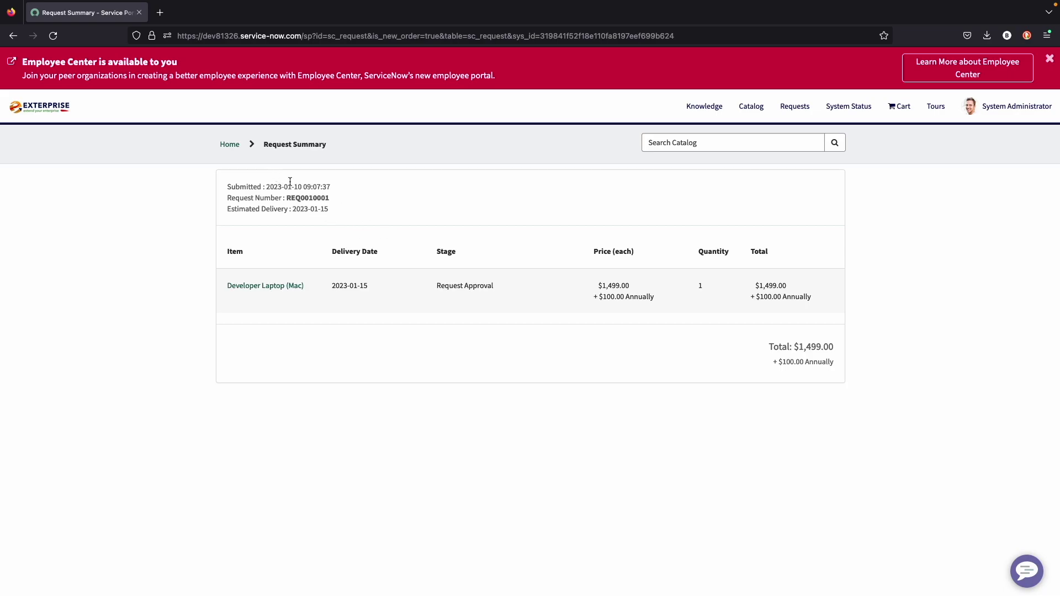
- Review the submitted and delivery dates on the Request Summary, then return to the portal home
{"action": "left_click_drag", "start_coordinate": [266, 184], "coordinate": [330, 211]}
{"action": "left_click", "coordinate": [286, 199]}
{"action": "left_click", "coordinate": [541, 294]}
{"action": "left_click", "coordinate": [45, 110]}
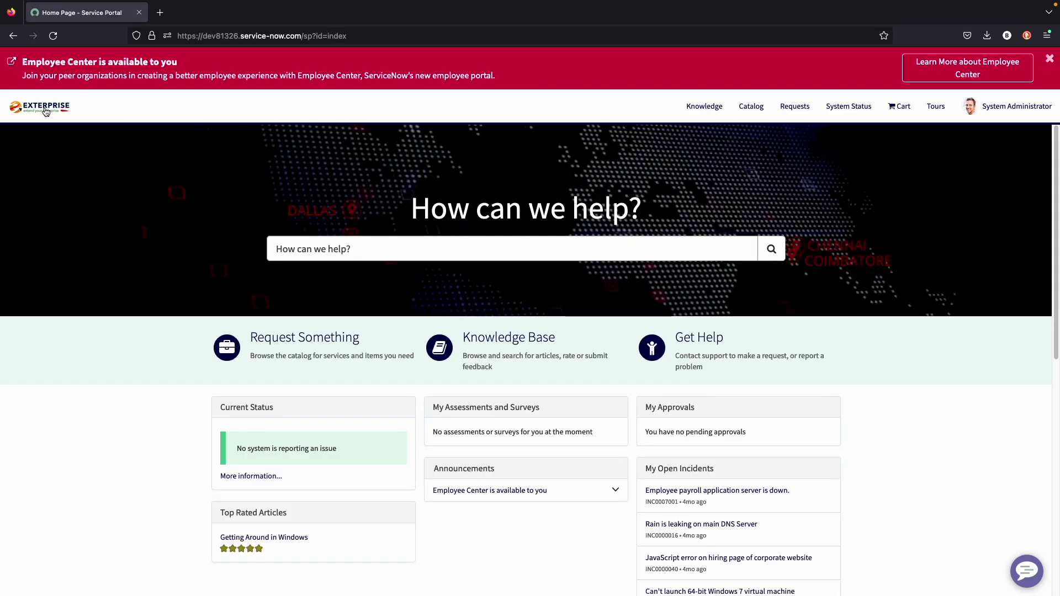
- In the Knowledge Base, browse Applications, Devices and Email, then list Applications > Microsoft articles
{"action": "scroll", "coordinate": [279, 342], "scroll_direction": "down", "scroll_amount": 1}
{"action": "left_click", "coordinate": [499, 319]}
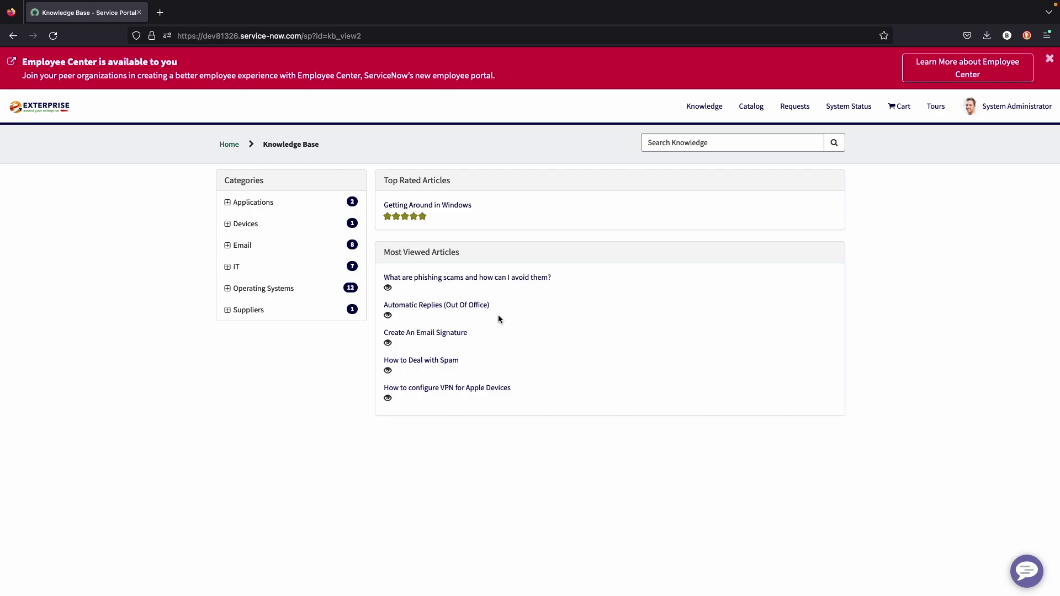
{"action": "left_click", "coordinate": [257, 206]}
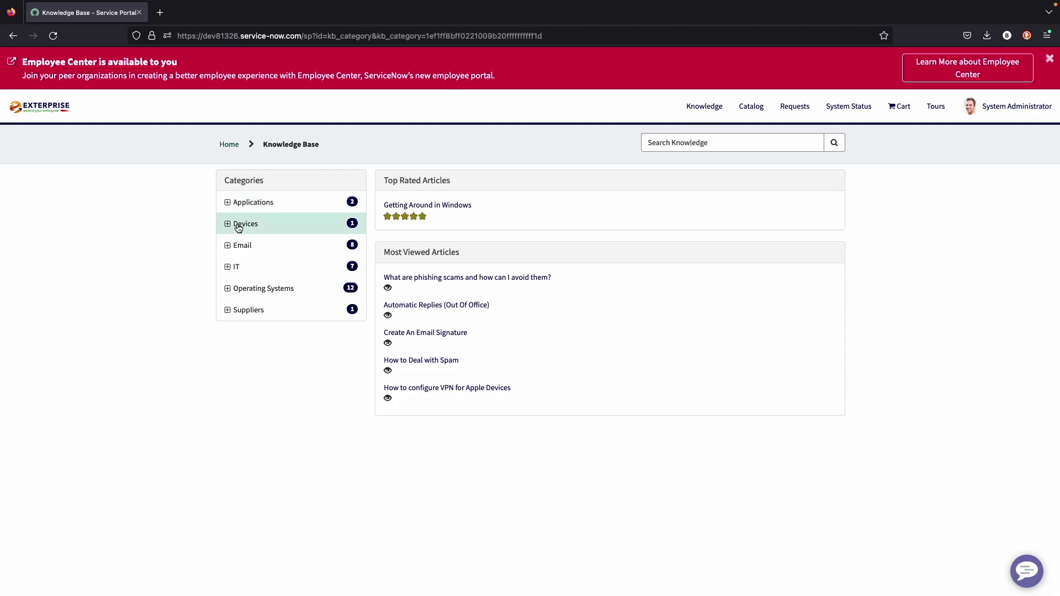
{"action": "left_click", "coordinate": [240, 228]}
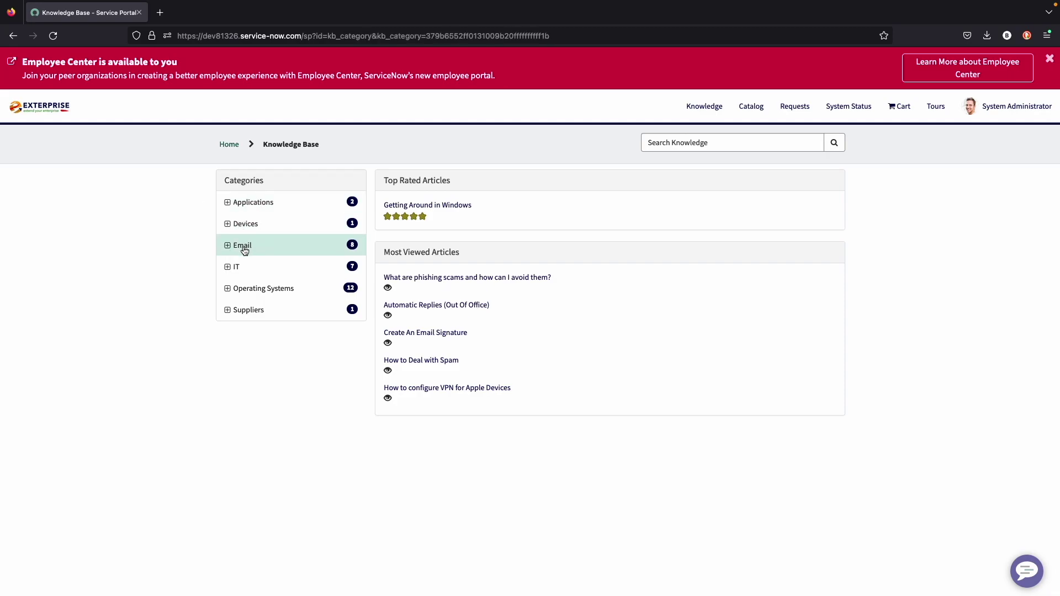
{"action": "left_click", "coordinate": [243, 247]}
{"action": "left_click", "coordinate": [253, 205]}
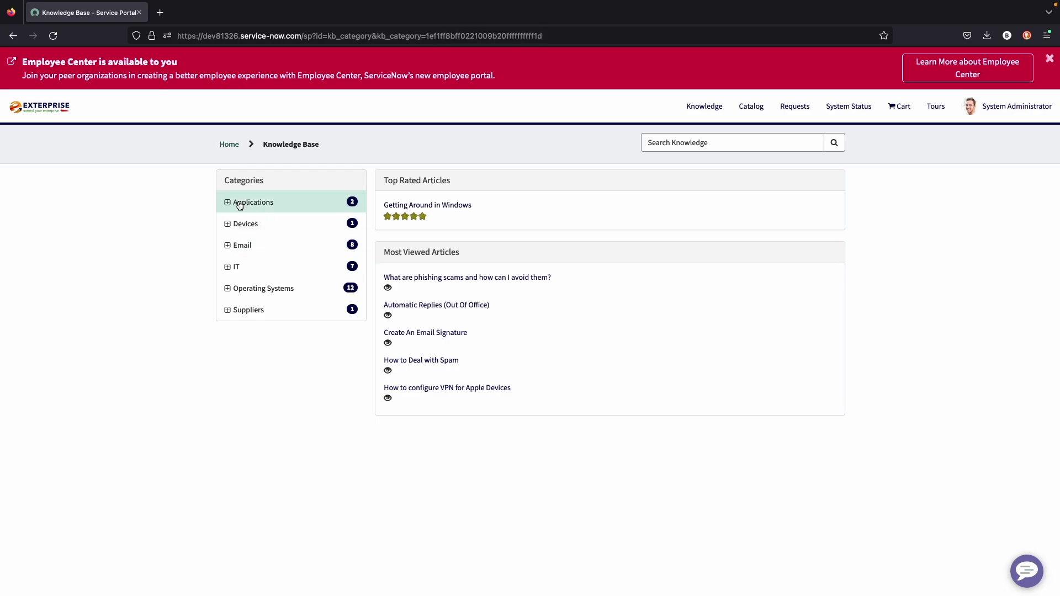
{"action": "left_click", "coordinate": [228, 204]}
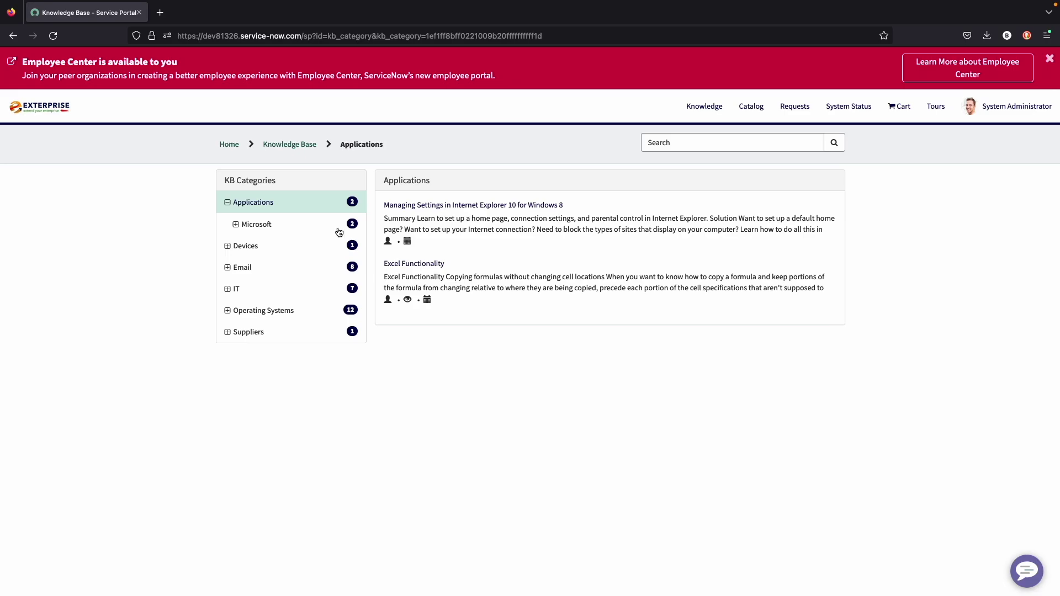
{"action": "left_click", "coordinate": [261, 225]}
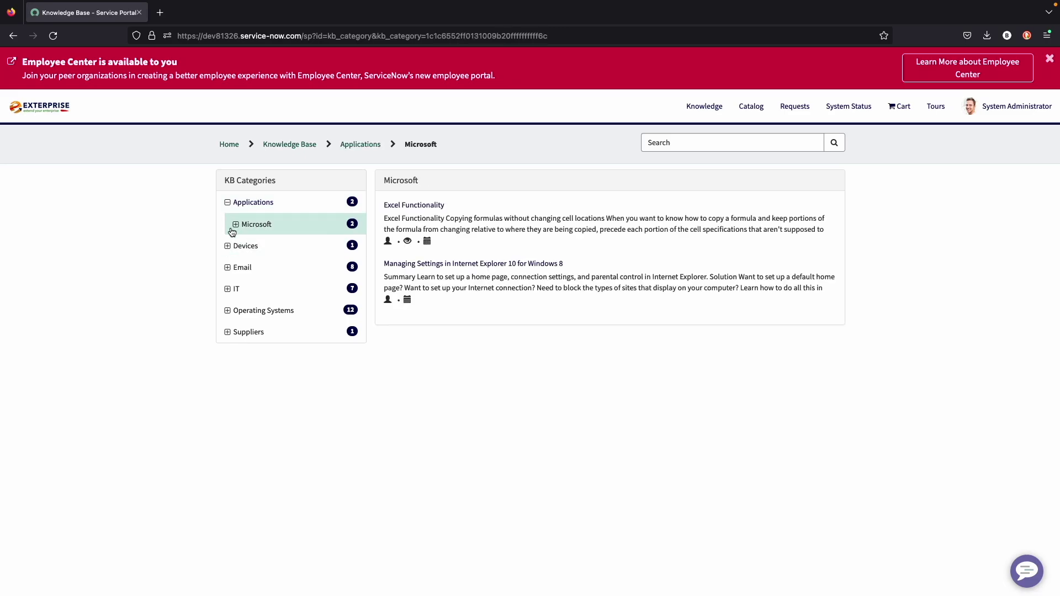
- Read the Excel Functionality article (KB0000005) down to its two reader comments
{"action": "left_click", "coordinate": [421, 207]}
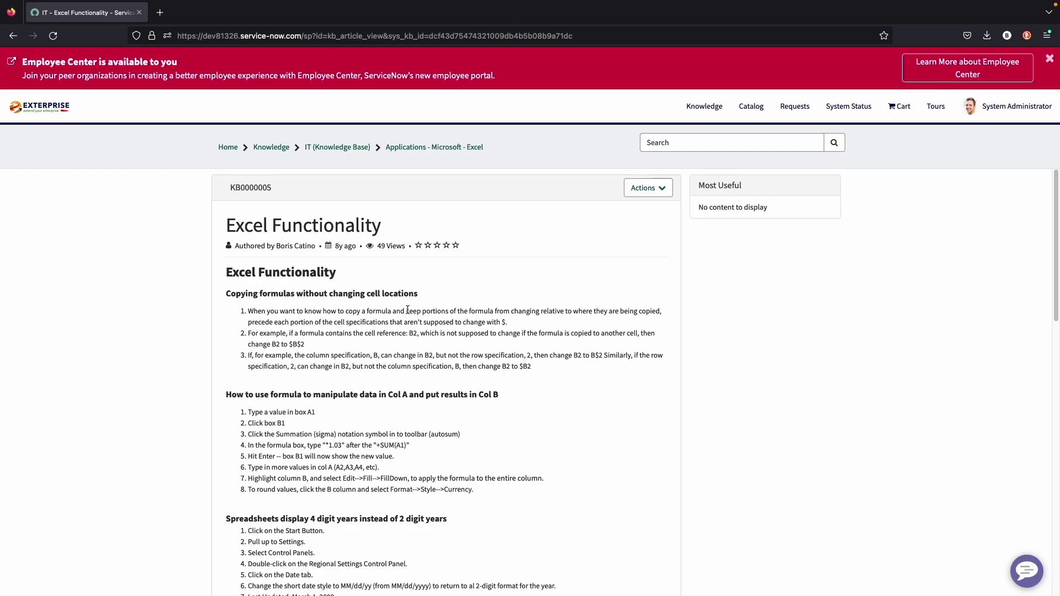
{"action": "scroll", "coordinate": [409, 309], "scroll_direction": "down", "scroll_amount": 3}
{"action": "scroll", "coordinate": [406, 310], "scroll_direction": "up", "scroll_amount": 2}
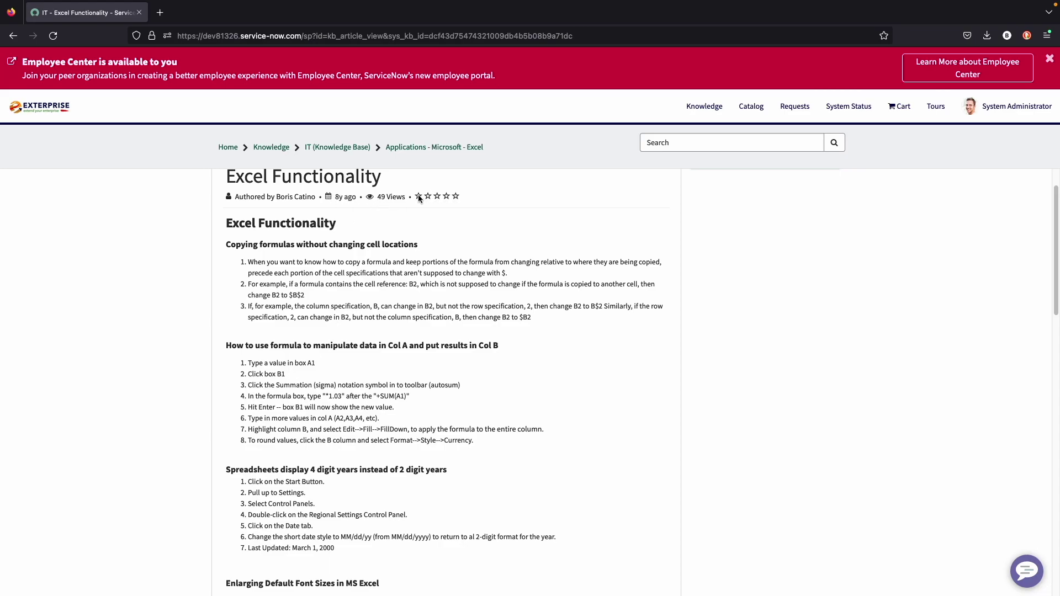
{"action": "scroll", "coordinate": [361, 272], "scroll_direction": "down", "scroll_amount": 2}
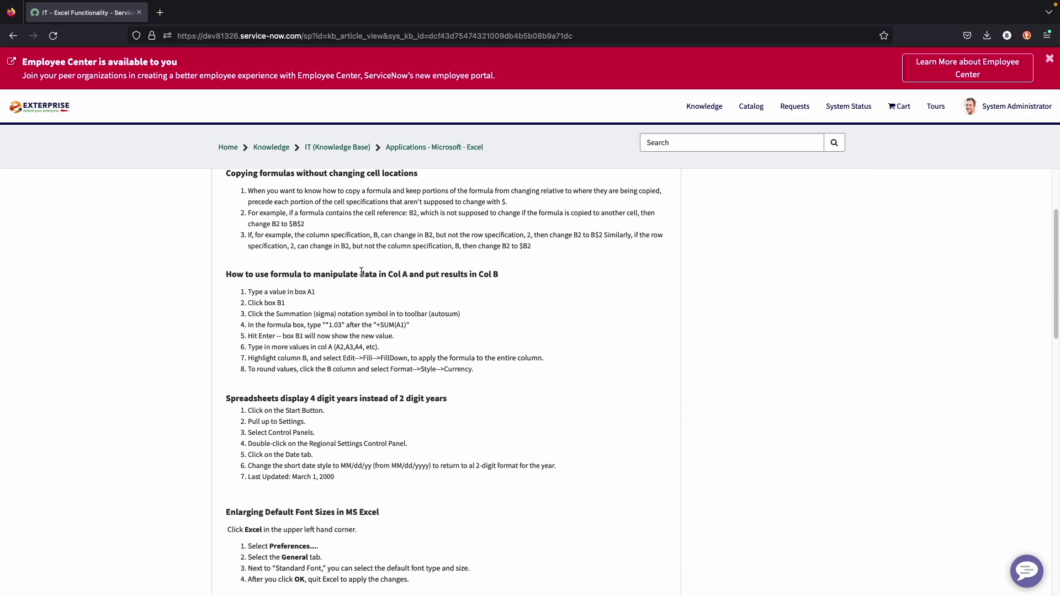
{"action": "scroll", "coordinate": [381, 271], "scroll_direction": "up", "scroll_amount": 4}
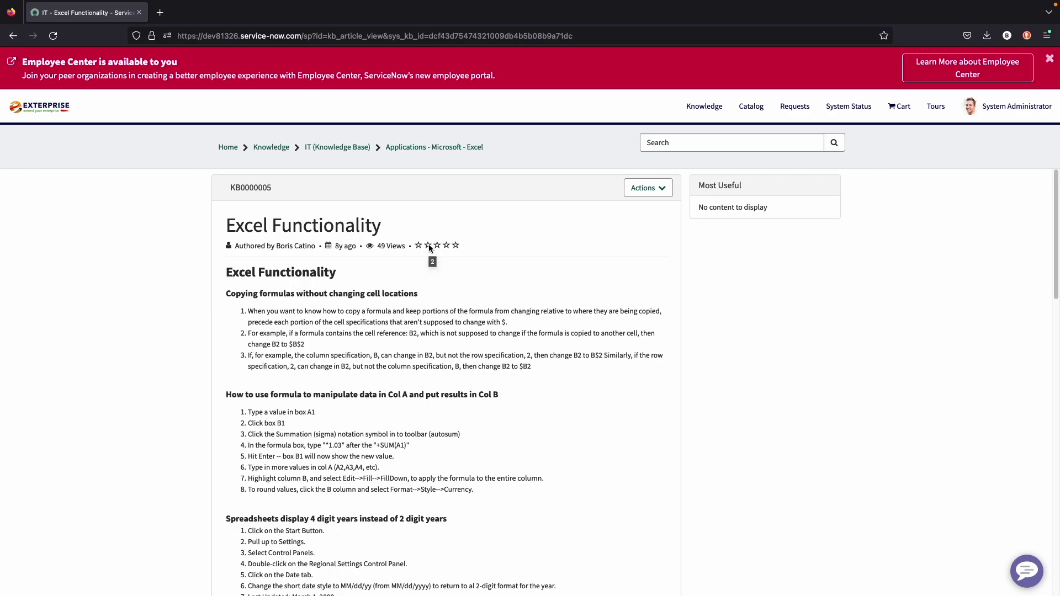
{"action": "scroll", "coordinate": [454, 337], "scroll_direction": "down", "scroll_amount": 5}
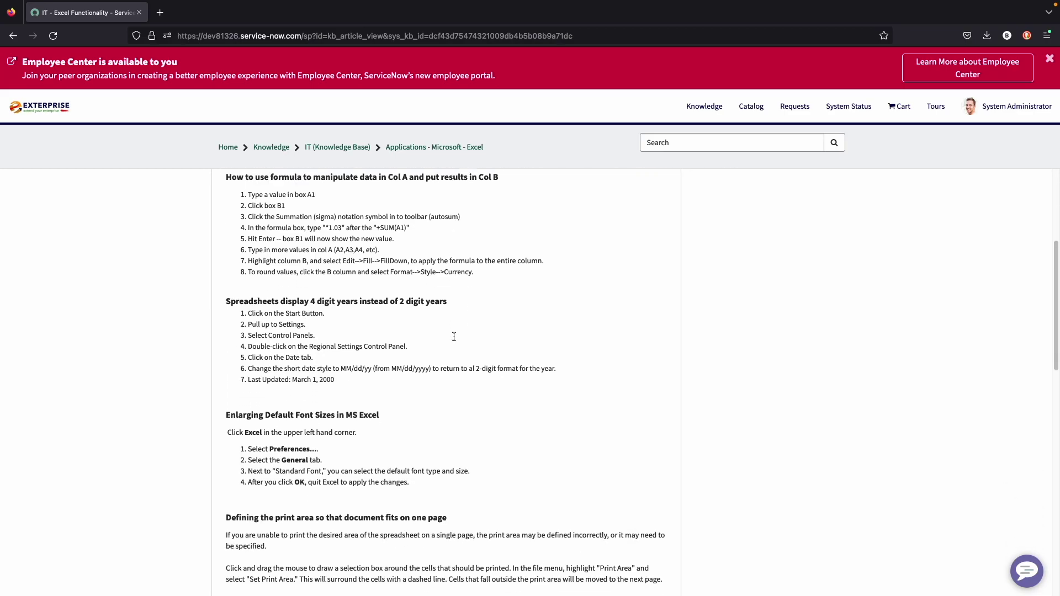
{"action": "scroll", "coordinate": [453, 337], "scroll_direction": "down", "scroll_amount": 12}
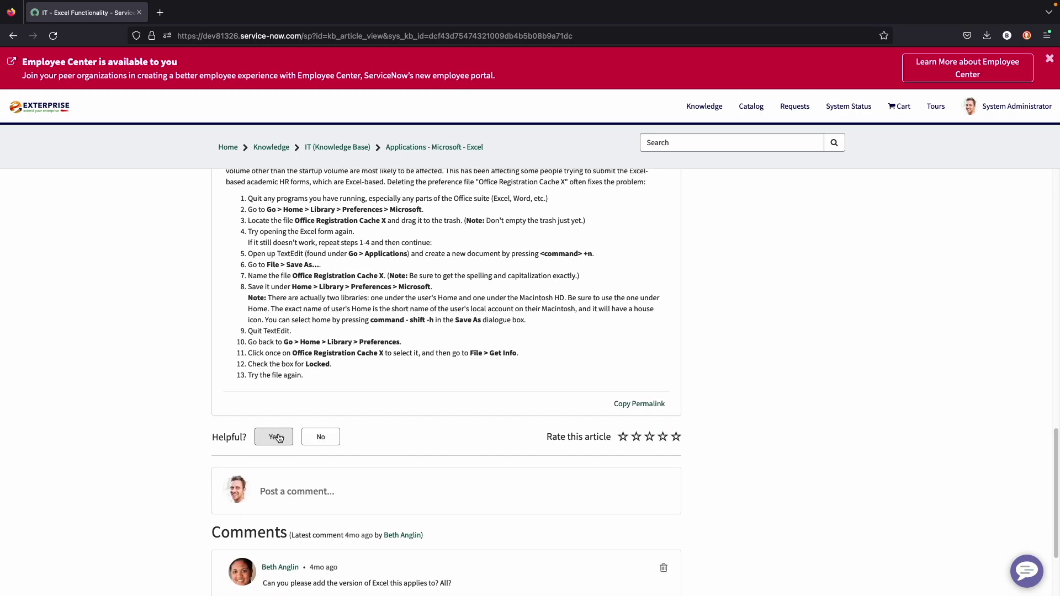
{"action": "scroll", "coordinate": [311, 438], "scroll_direction": "down", "scroll_amount": 3}
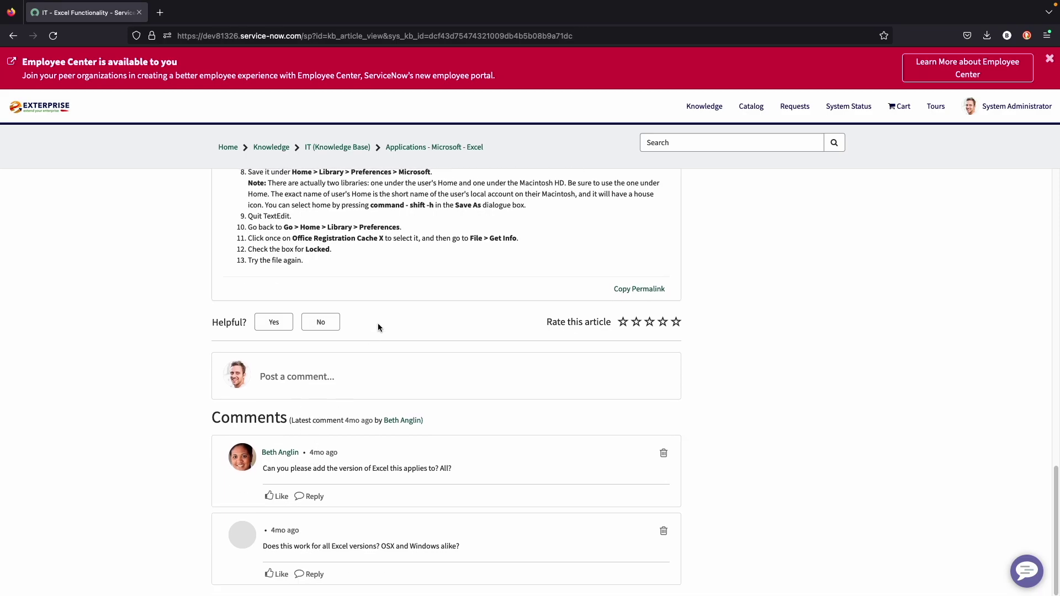
{"action": "scroll", "coordinate": [378, 327], "scroll_direction": "up", "scroll_amount": 20}
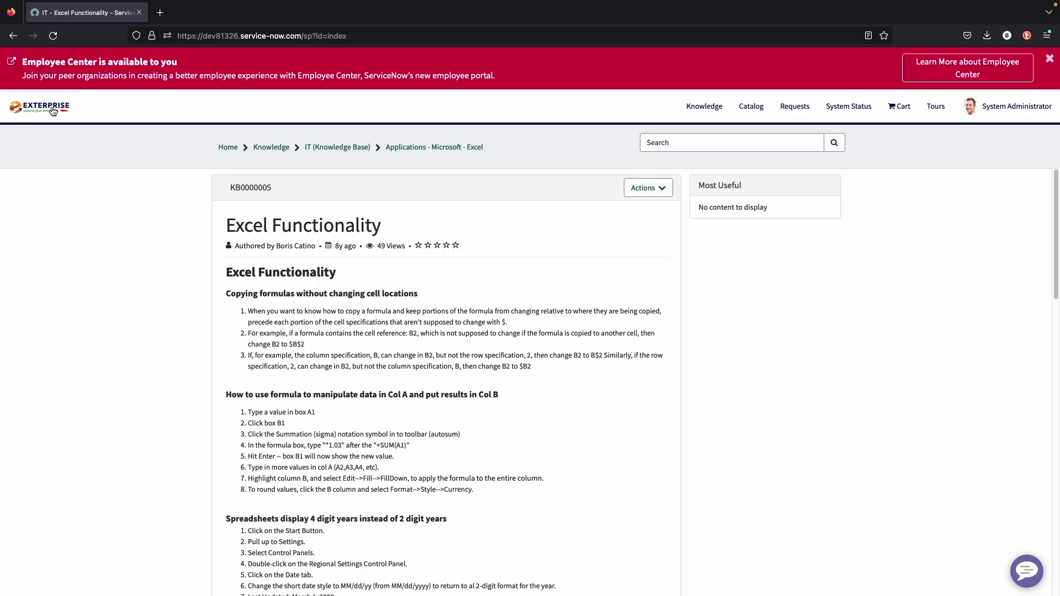
- View the 9-item Can We Help You? category from Get Help, then return to the portal home
{"action": "left_click", "coordinate": [55, 107]}
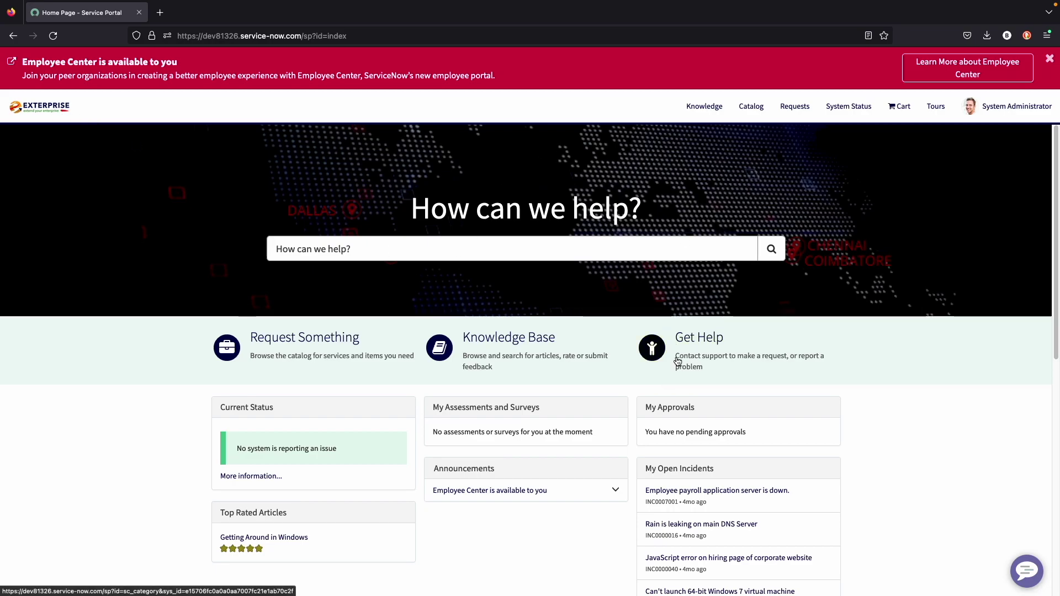
{"action": "left_click", "coordinate": [690, 346]}
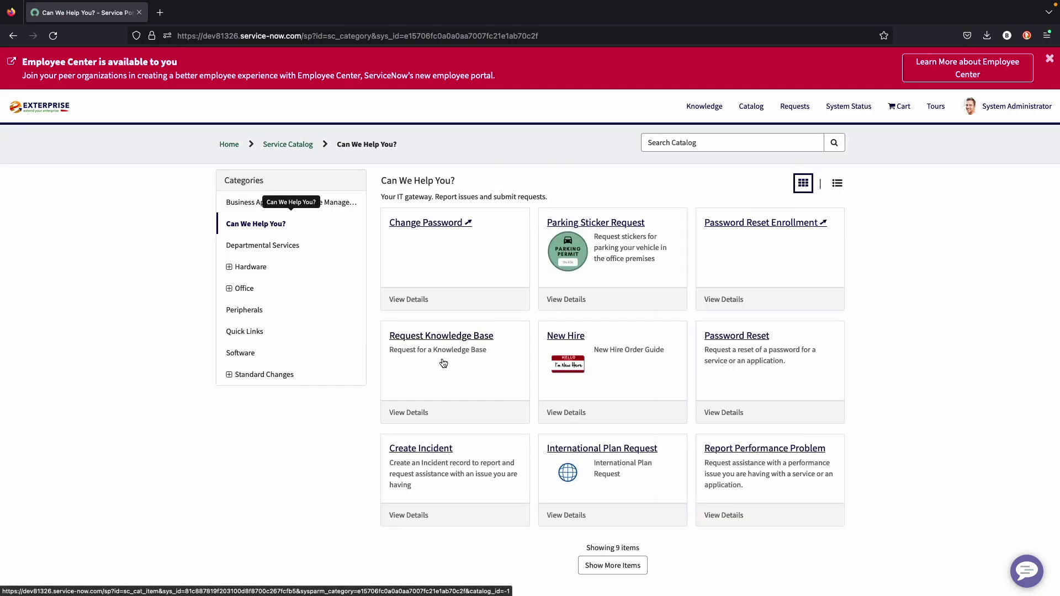
{"action": "left_click", "coordinate": [43, 108]}
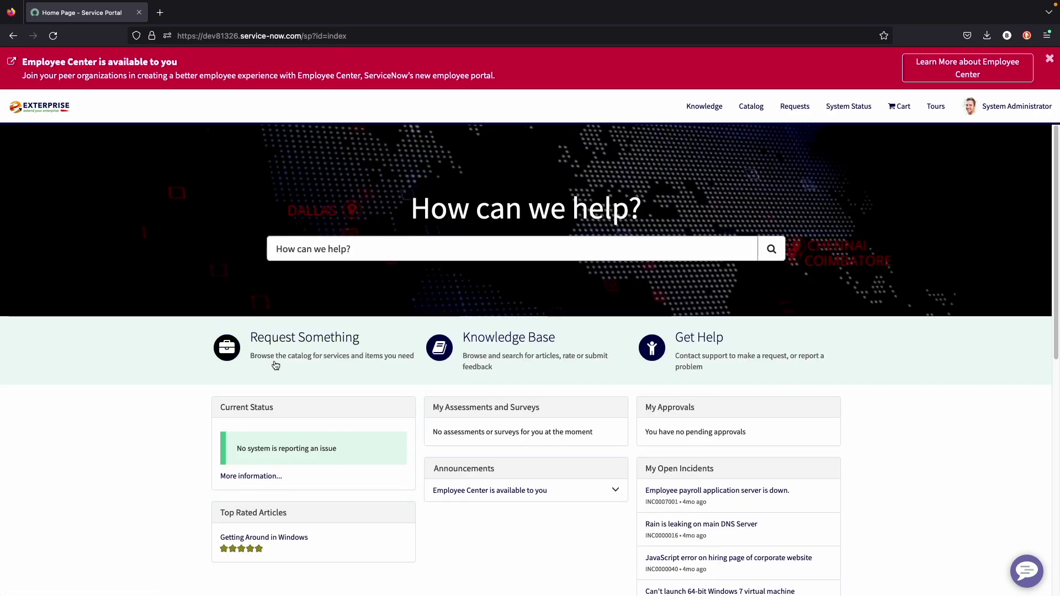
{"action": "scroll", "coordinate": [274, 365], "scroll_direction": "down", "scroll_amount": 2}
{"action": "scroll", "coordinate": [375, 393], "scroll_direction": "down", "scroll_amount": 1}
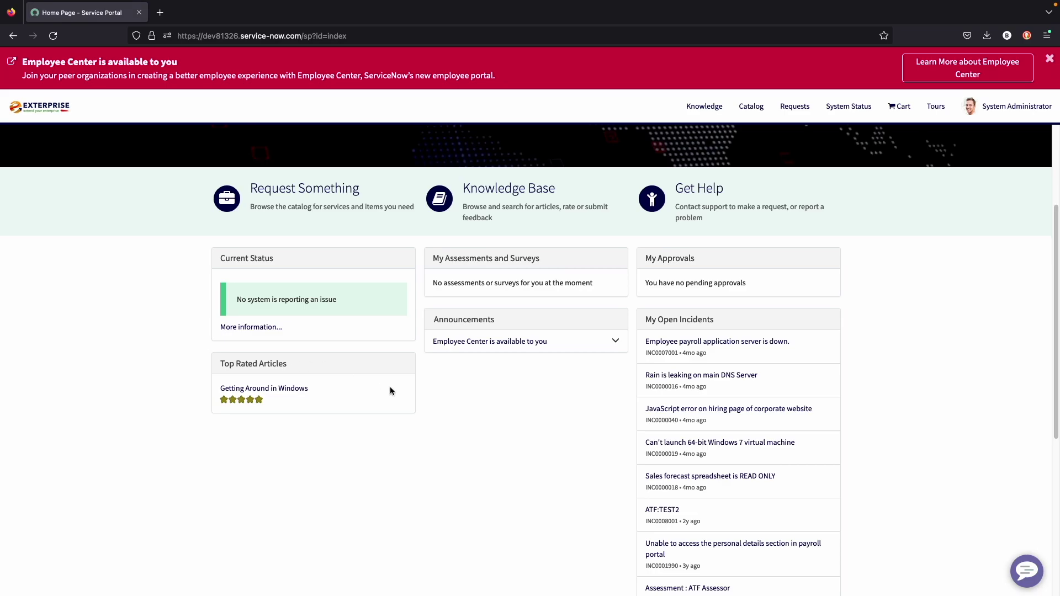
{"action": "scroll", "coordinate": [390, 386], "scroll_direction": "up", "scroll_amount": 2}
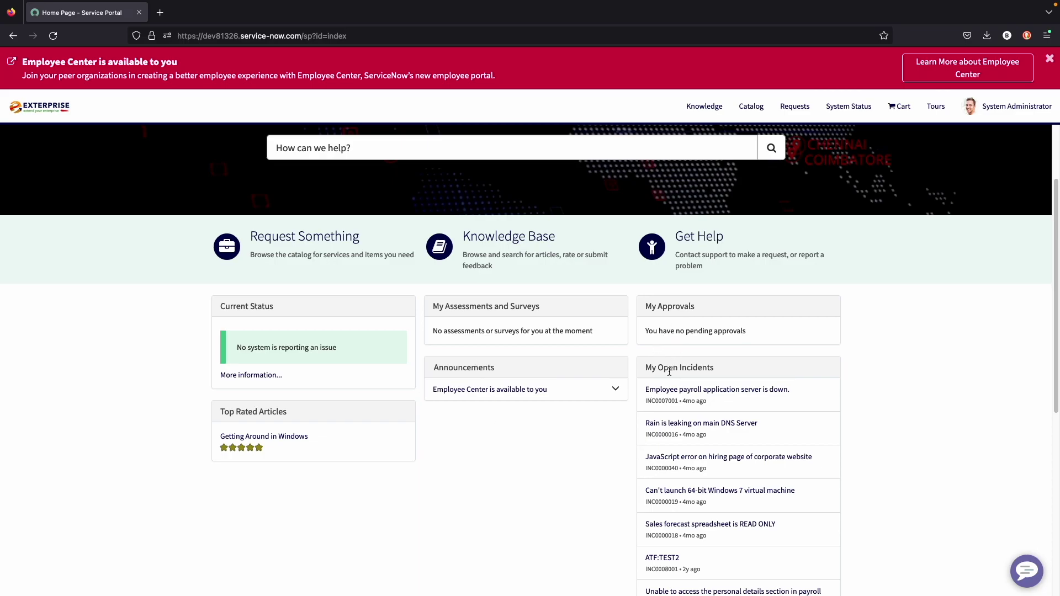
{"action": "scroll", "coordinate": [669, 372], "scroll_direction": "down", "scroll_amount": 3}
{"action": "scroll", "coordinate": [669, 371], "scroll_direction": "down", "scroll_amount": 5}
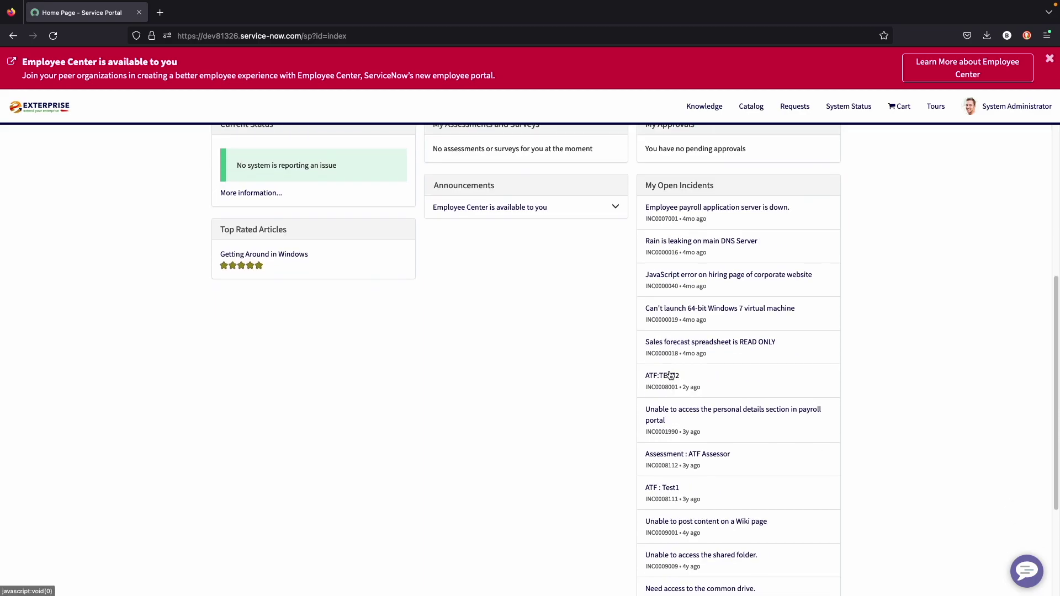
{"action": "scroll", "coordinate": [670, 374], "scroll_direction": "up", "scroll_amount": 4}
{"action": "scroll", "coordinate": [670, 375], "scroll_direction": "up", "scroll_amount": 6}
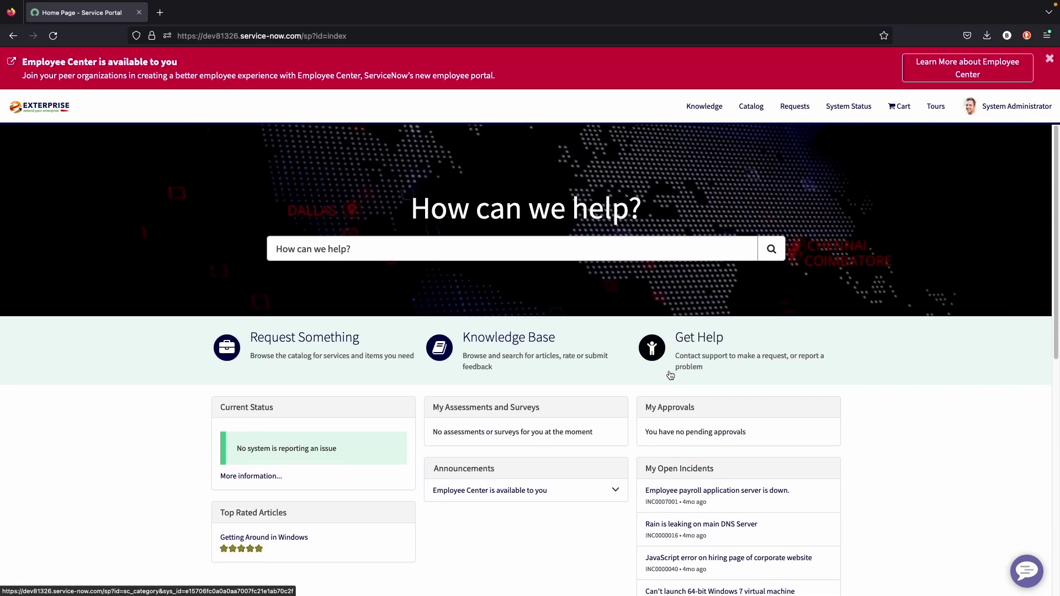
{"action": "scroll", "coordinate": [670, 372], "scroll_direction": "down", "scroll_amount": 1}
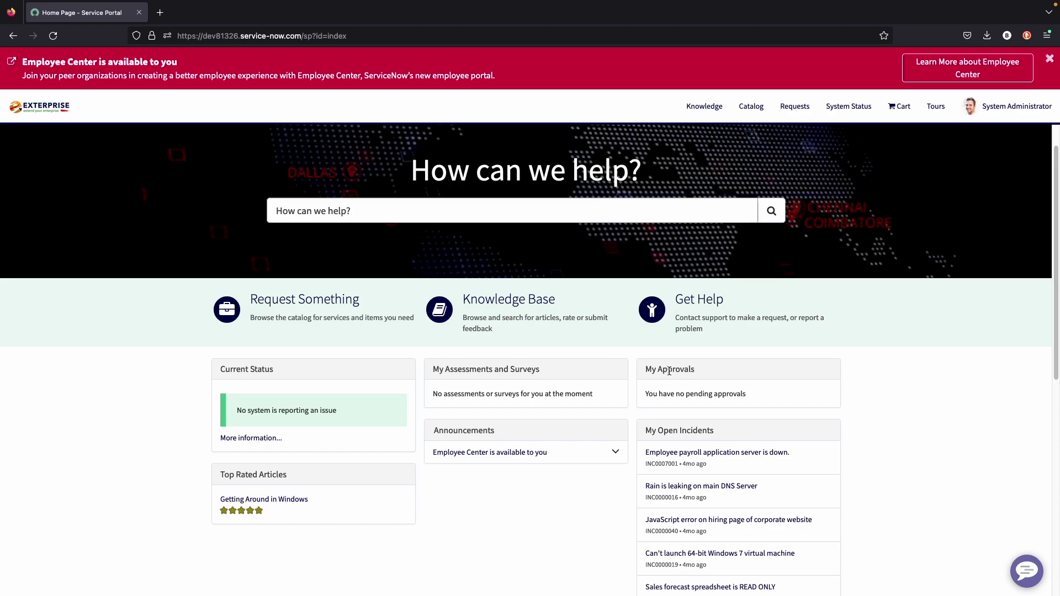
{"action": "scroll", "coordinate": [669, 371], "scroll_direction": "down", "scroll_amount": 2}
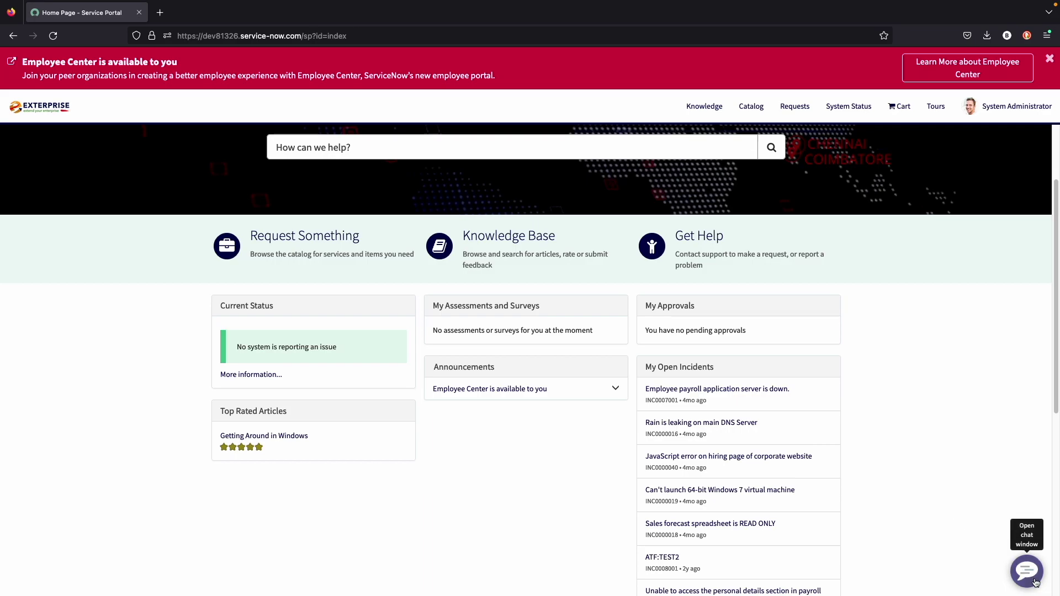
{"action": "scroll", "coordinate": [925, 329], "scroll_direction": "up", "scroll_amount": 2}
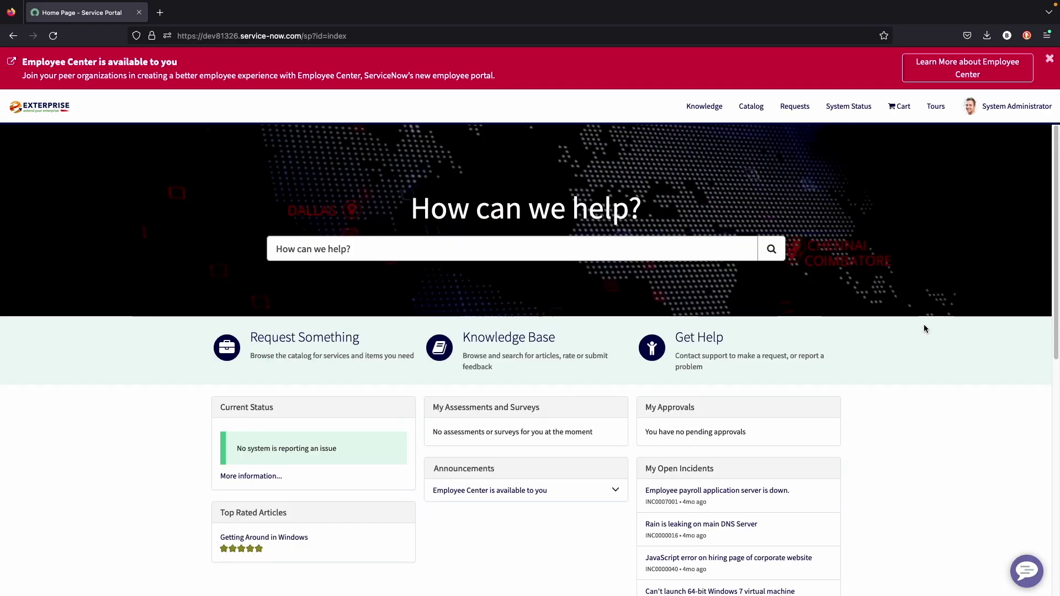